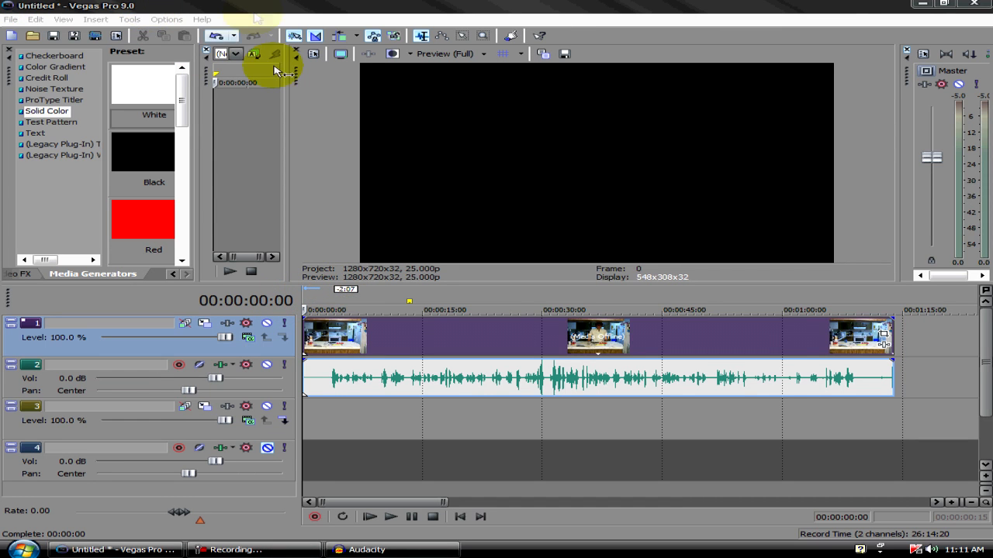
left_click(922, 4)
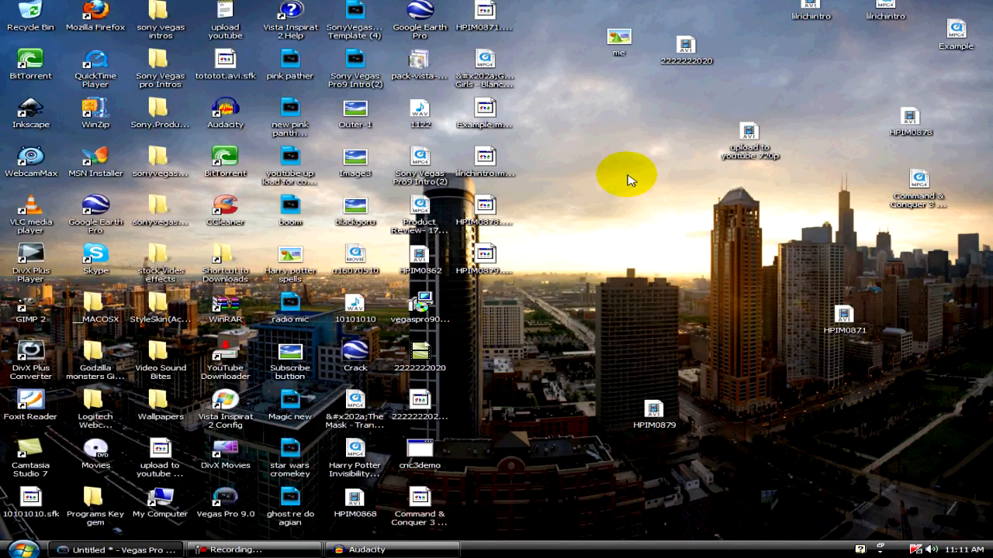
left_click(279, 547)
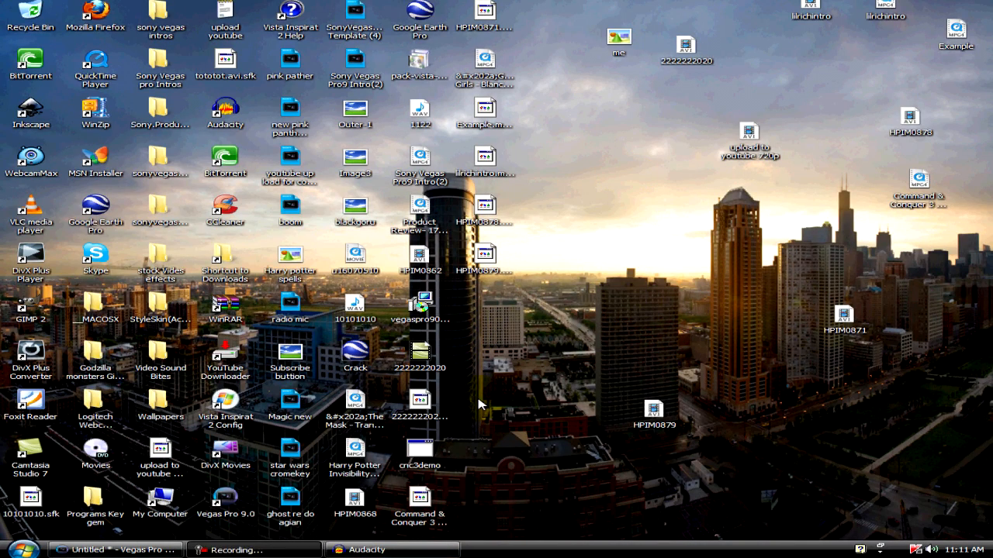
left_click(279, 546)
left_click(117, 550)
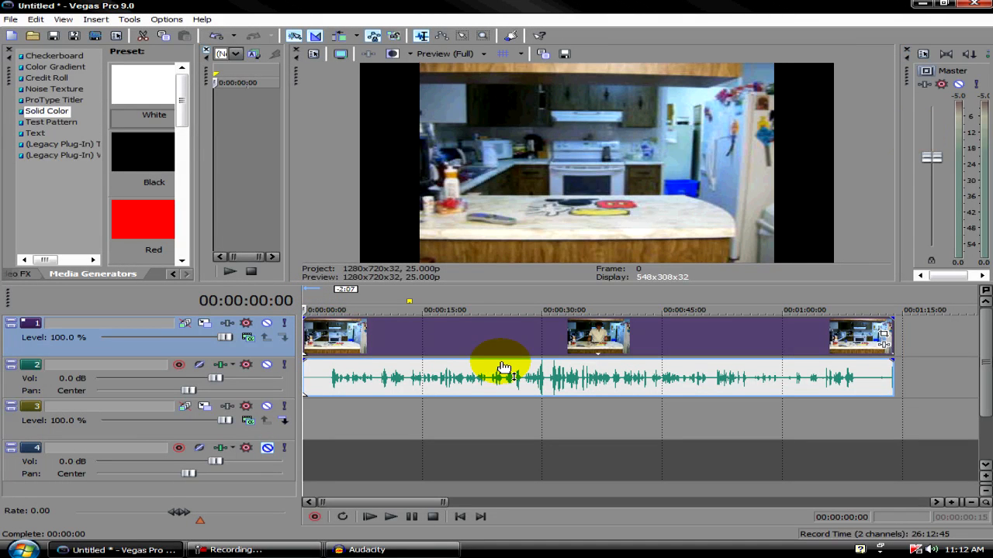
- Turn off Maintain Aspect Ratio for the video event on track 1
right_click(500, 332)
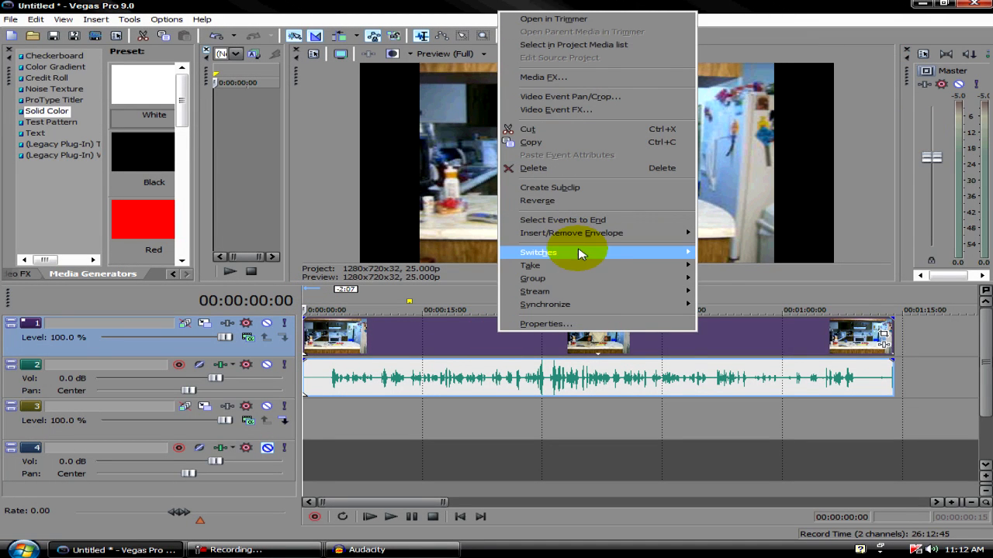
mouse_move(609, 255)
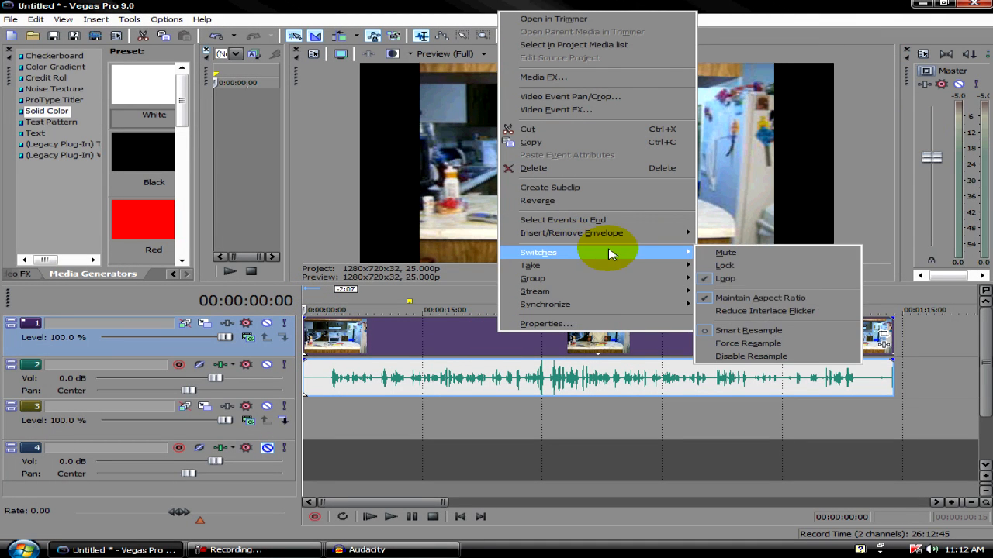
left_click(795, 301)
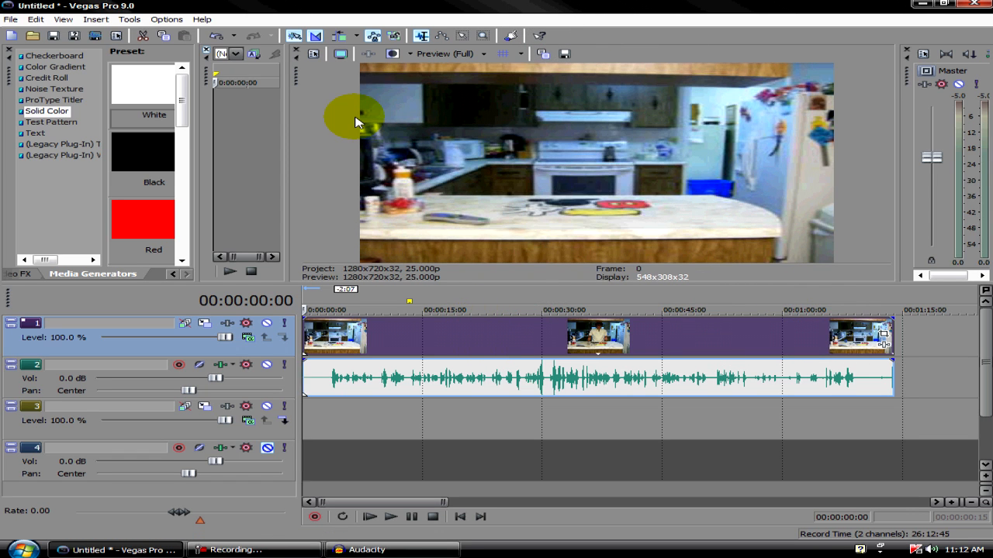
- With the playhead at about 00:00:25:24, match the video event's pan/crop frame to the output aspect
left_click(510, 294)
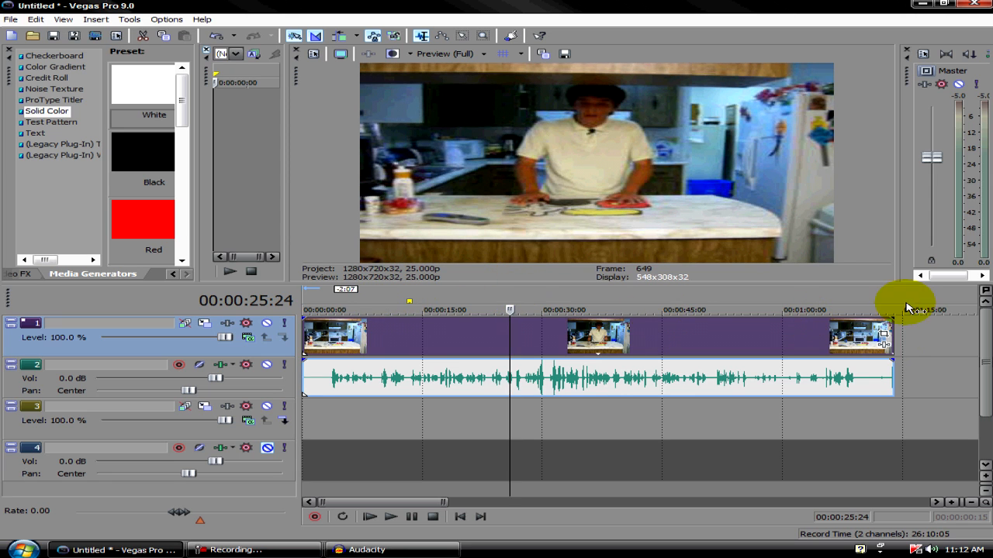
left_click(884, 336)
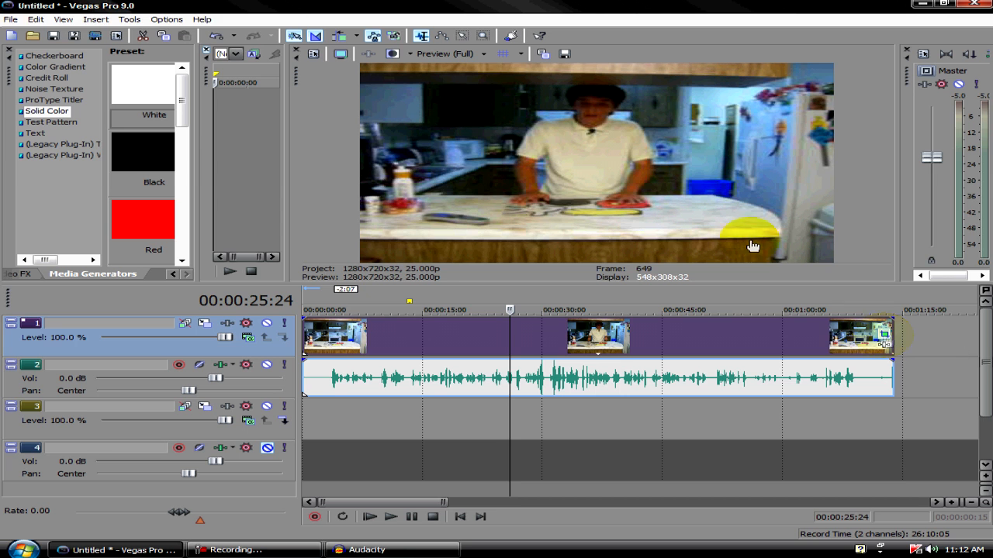
left_click_drag(184, 150, 308, 205)
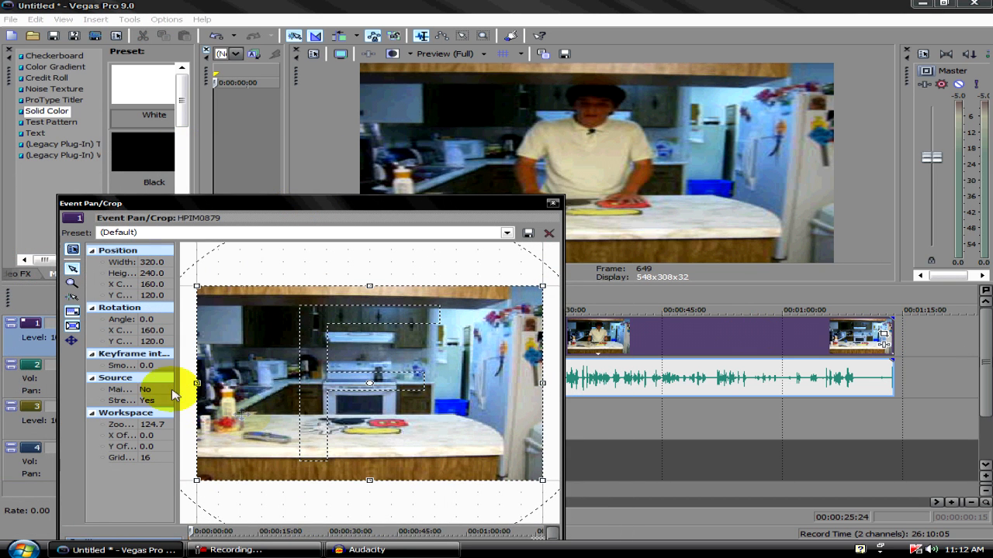
right_click(329, 353)
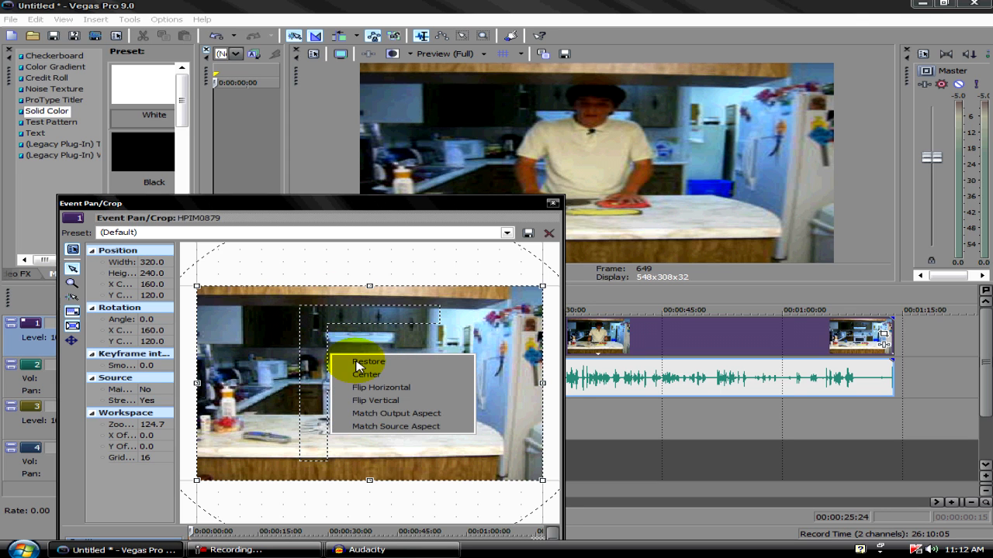
left_click(392, 415)
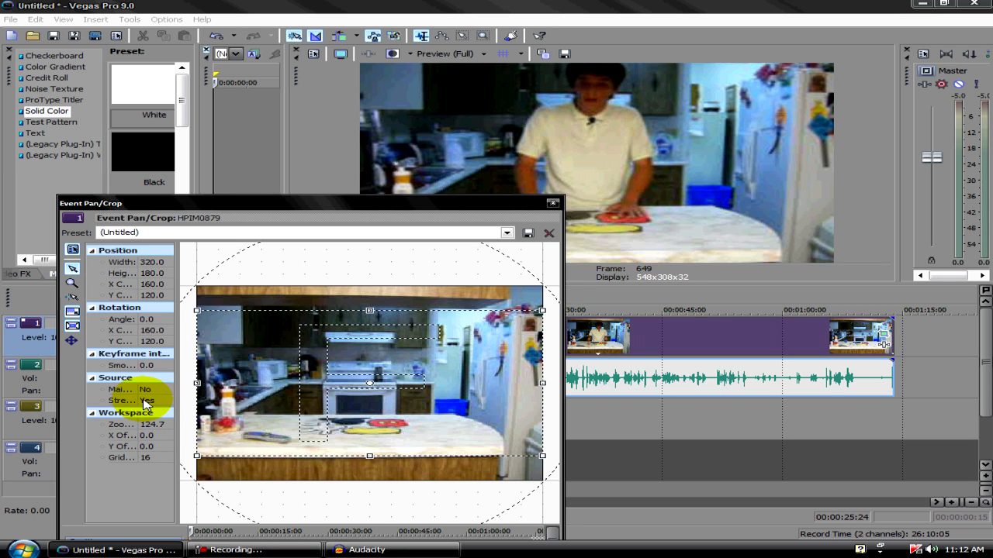
- Set Stretch to fill frame to No in the event's pan/crop source properties
left_click_drag(178, 392, 260, 394)
left_click(217, 401)
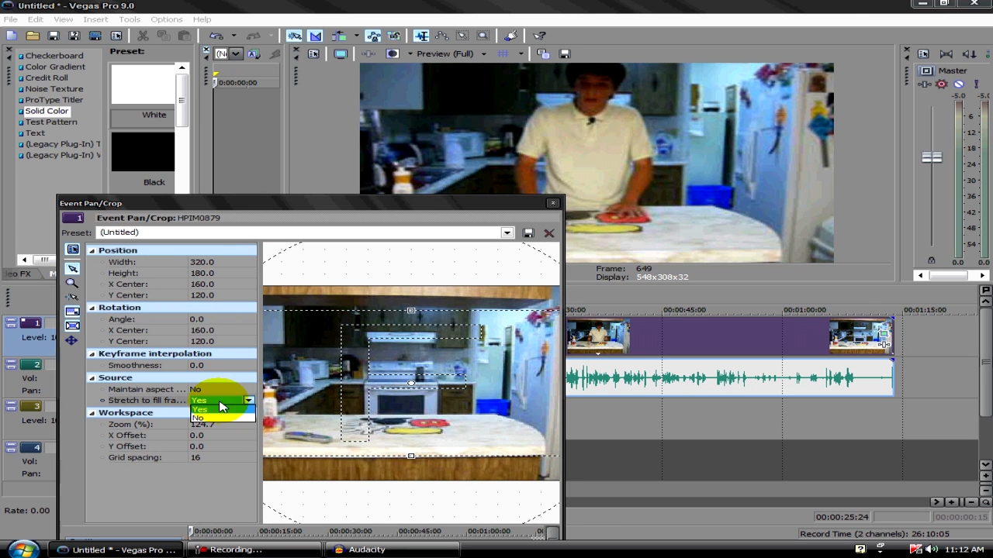
left_click(219, 401)
left_click(221, 419)
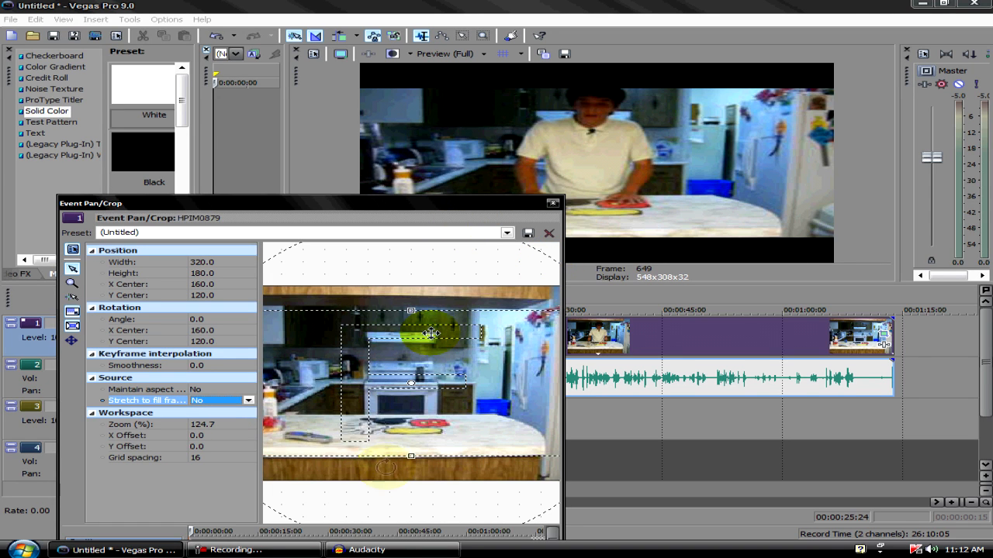
- Enlarge the event's crop frame around its center to about 520.5 wide by 292.8 high, and close the pan/crop settings
left_click_drag(502, 208, 512, 204)
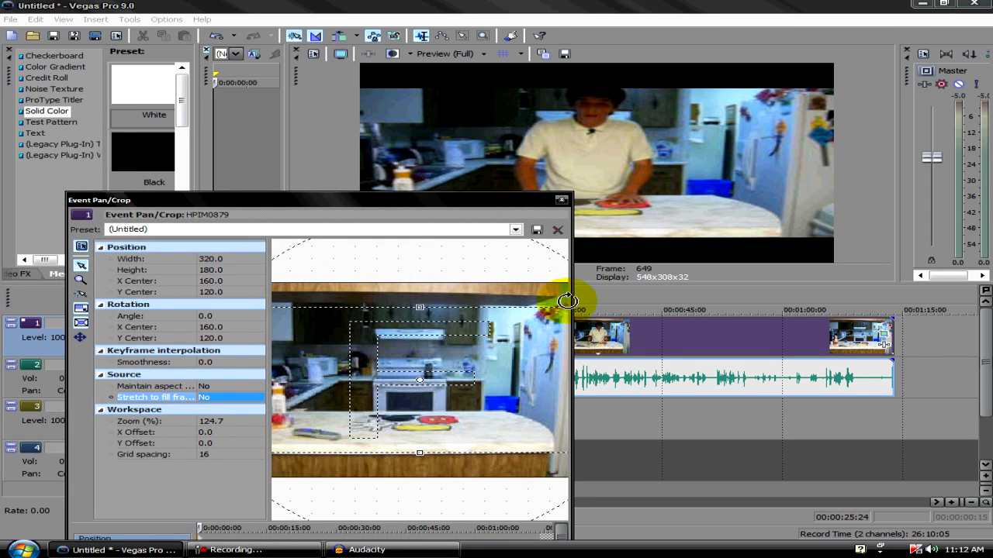
left_click_drag(570, 301, 769, 326)
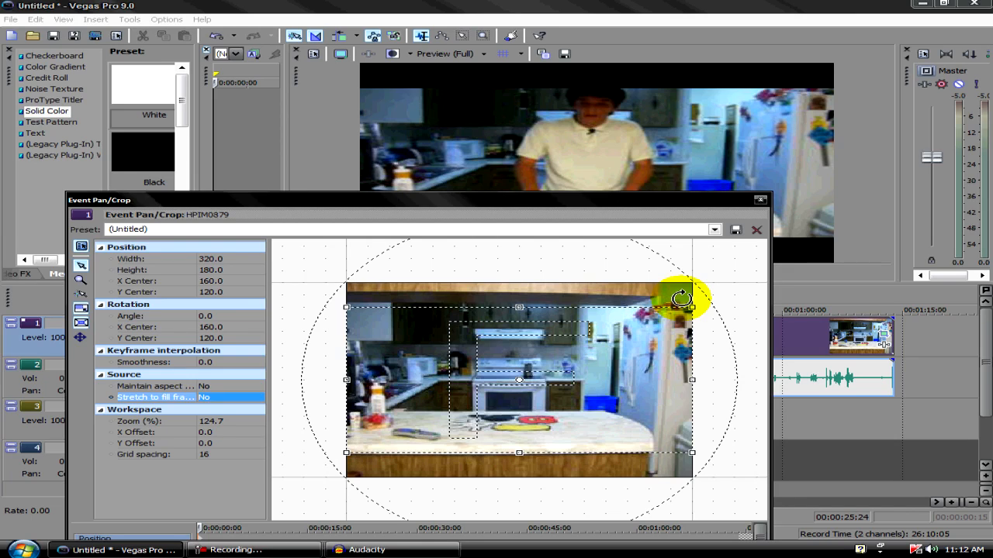
left_click_drag(689, 296, 800, 226)
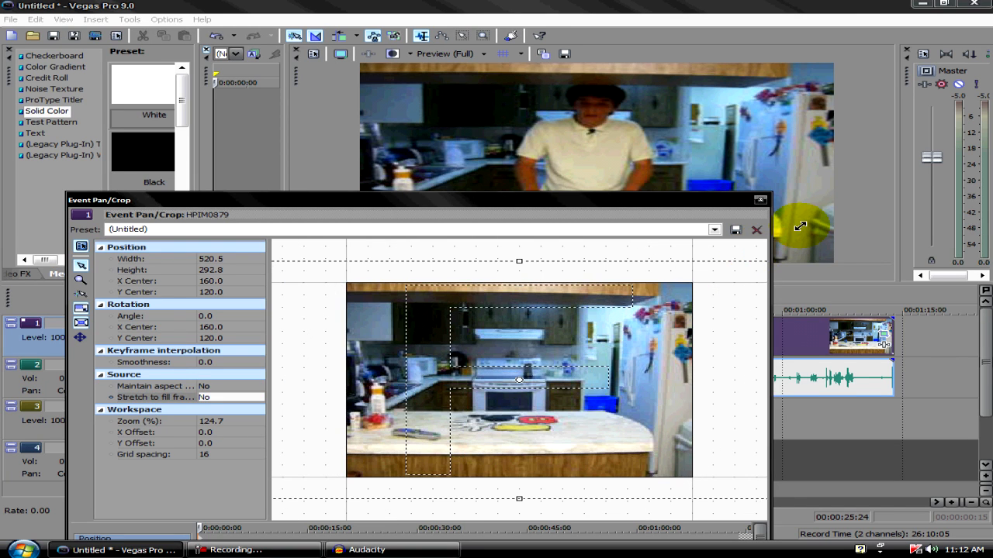
left_click(760, 201)
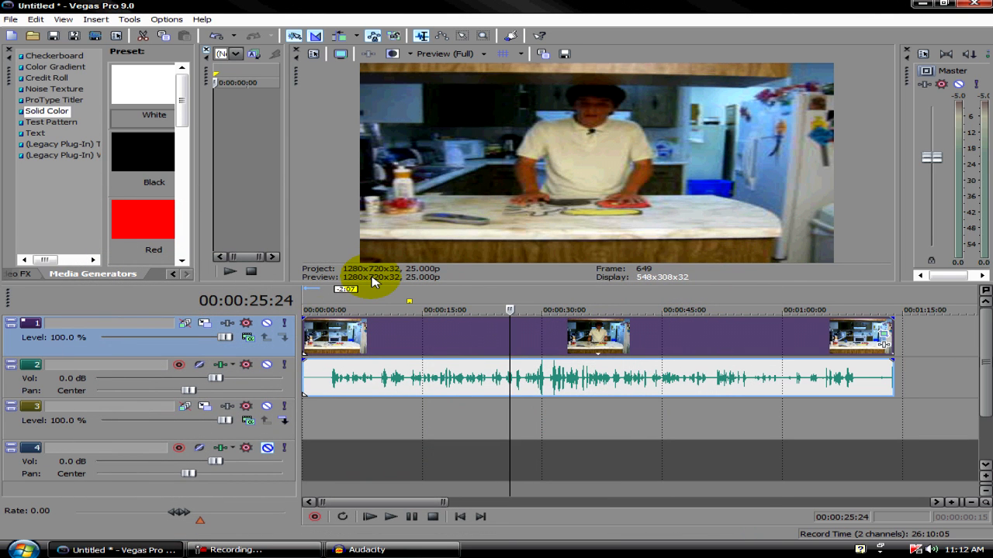
- Move the playhead to about 00:00:28:03 and browse the effect plug-ins available for the video event
left_click(309, 304)
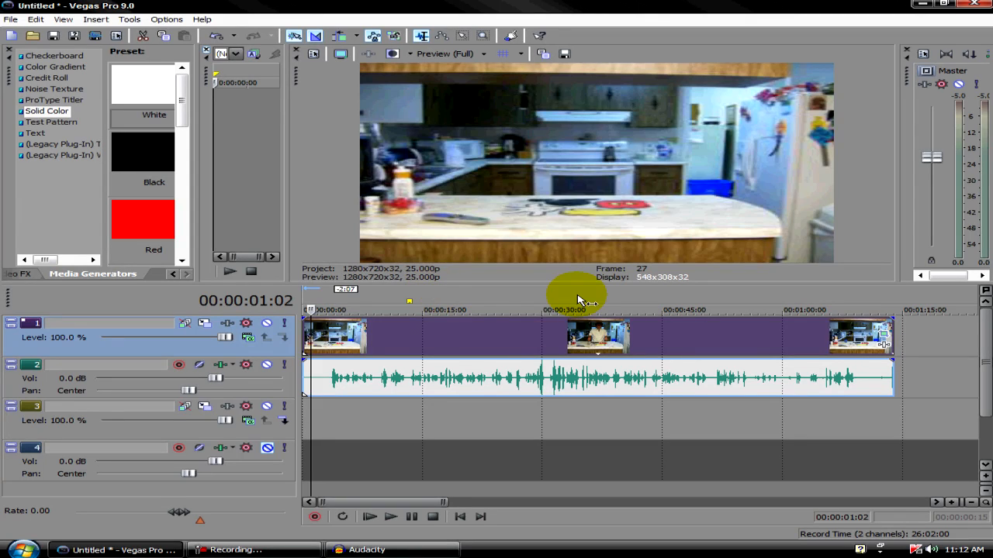
left_click(526, 304)
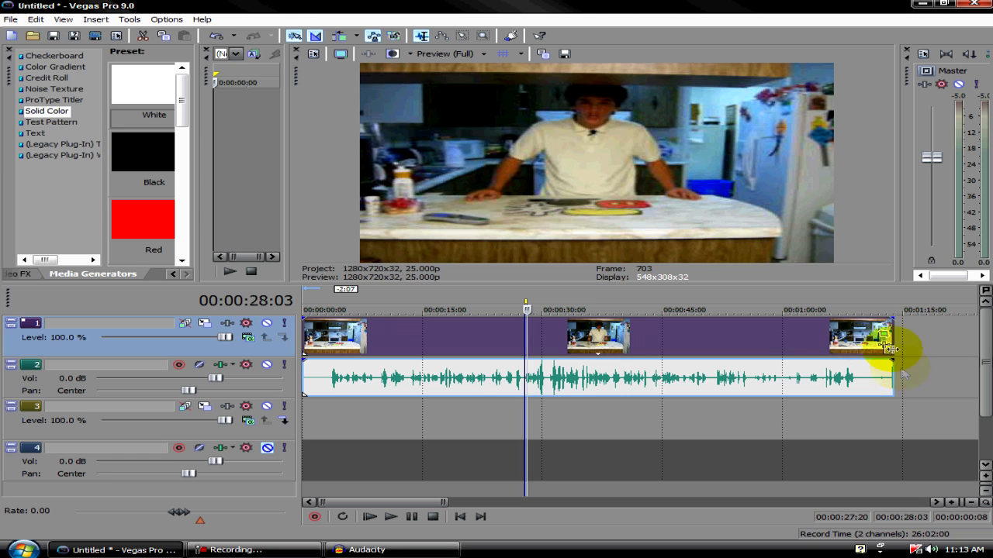
left_click(887, 348)
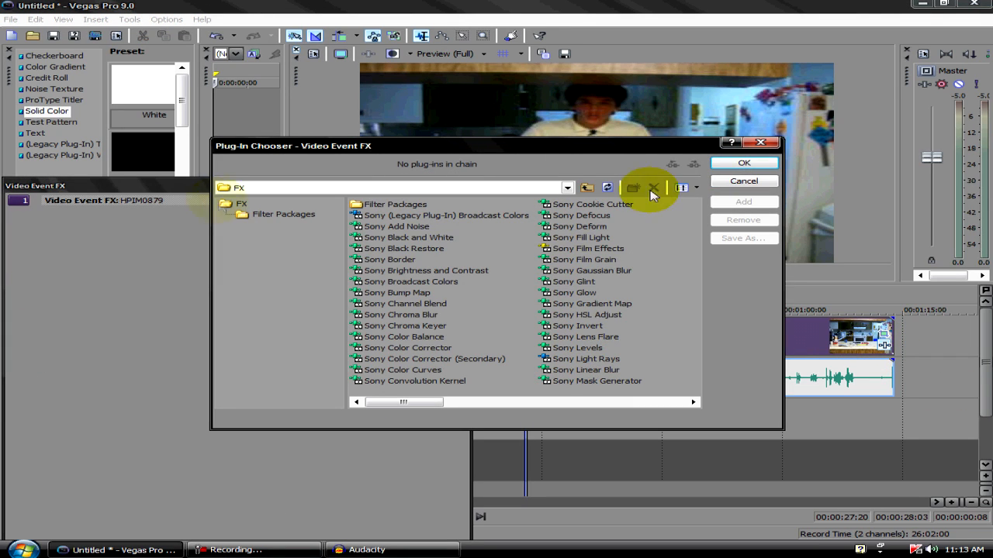
left_click(693, 401)
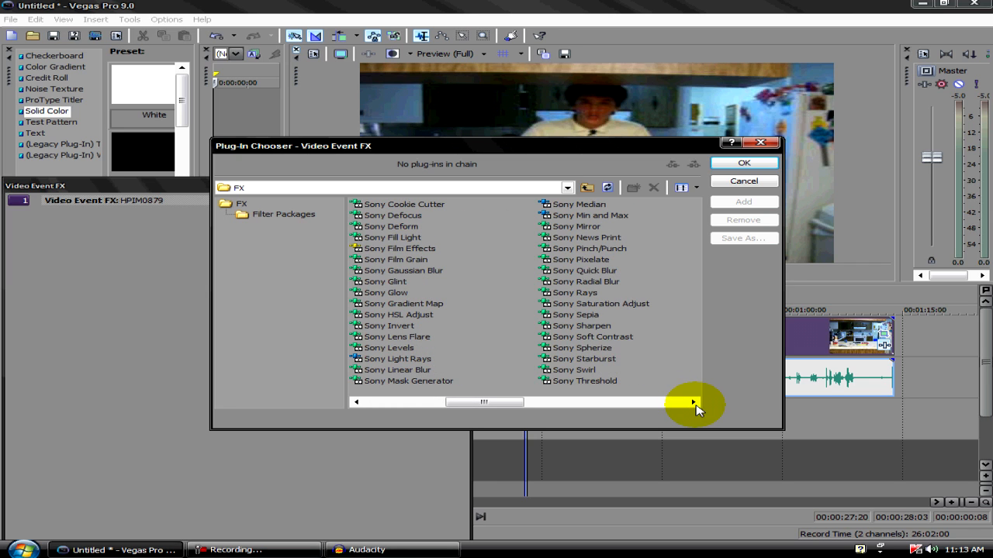
left_click(693, 402)
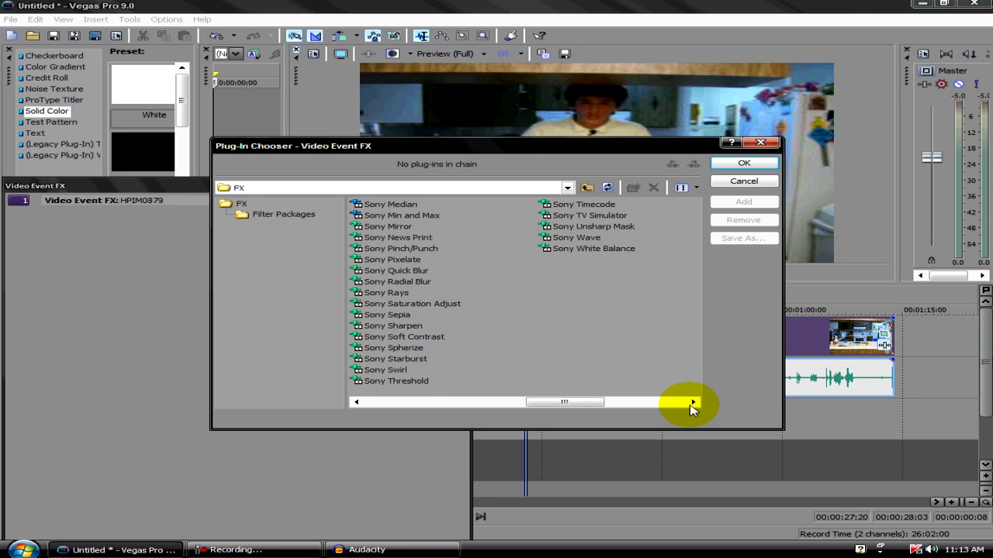
left_click_drag(554, 402, 481, 408)
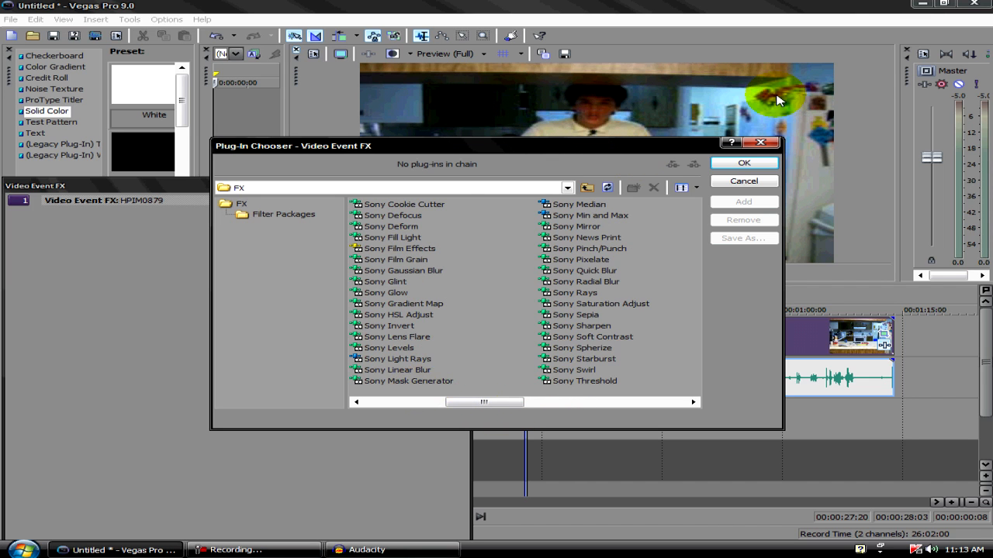
left_click(743, 163)
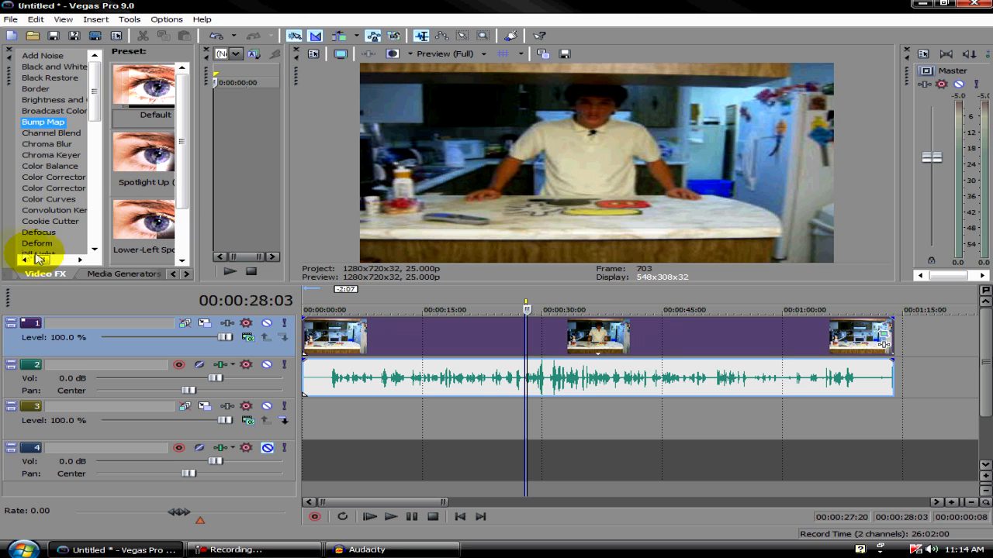
- Apply the Color Corrector (Secondary) preset Studio RGB to Computer RGB to the video event on track 1
left_click_drag(39, 260, 43, 259)
left_click(51, 189)
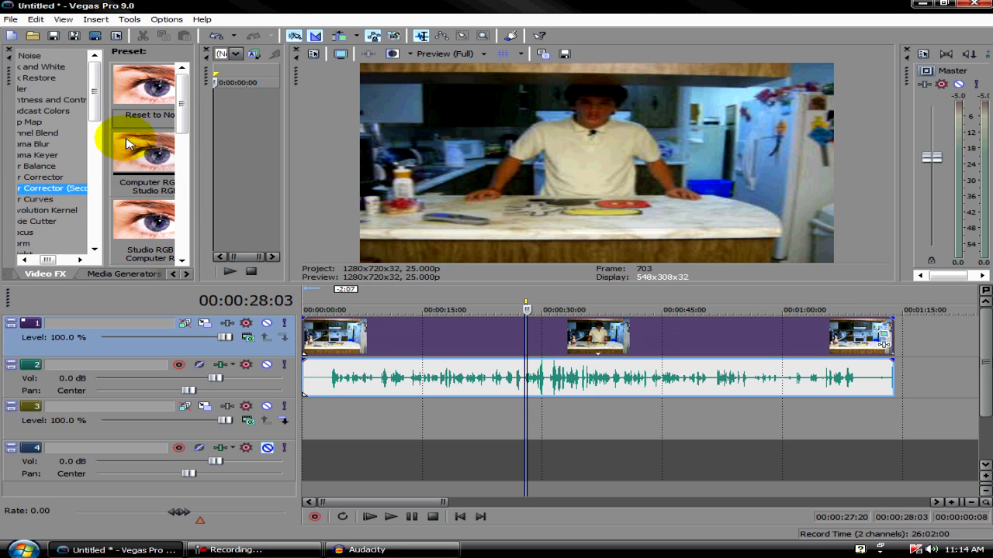
left_click_drag(196, 200, 250, 159)
left_click_drag(255, 94, 245, 126)
left_click(181, 158)
left_click_drag(181, 158, 435, 349)
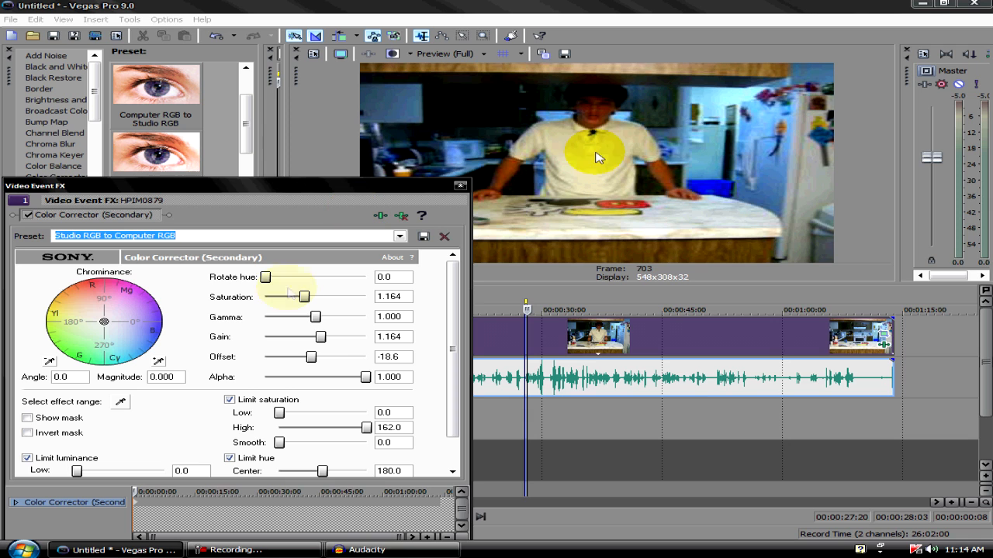
- Adjust the secondary color corrector to saturation 1.551, gamma 1.482, gain 1.230 and offset -13.2, and close the effect settings
left_click_drag(307, 297, 336, 296)
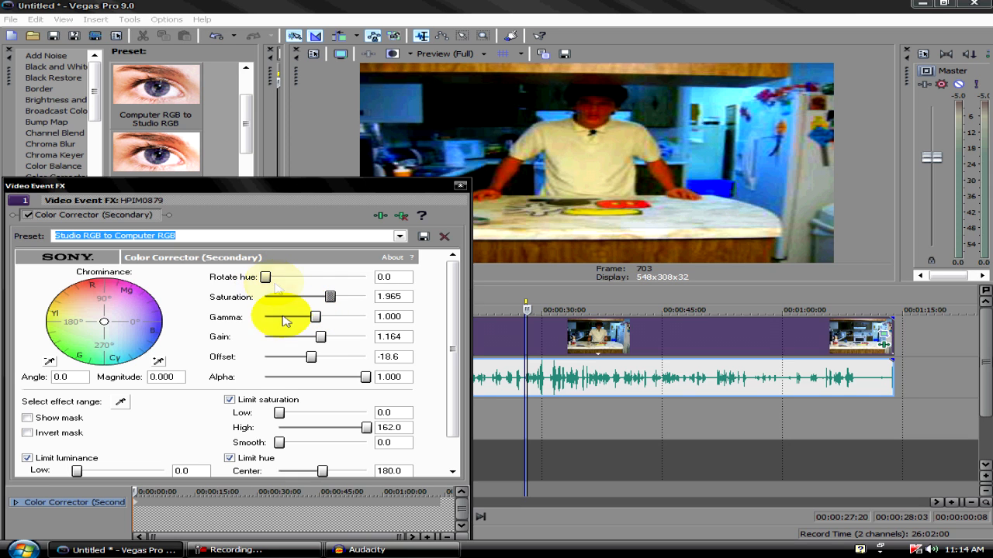
left_click_drag(316, 317, 337, 321)
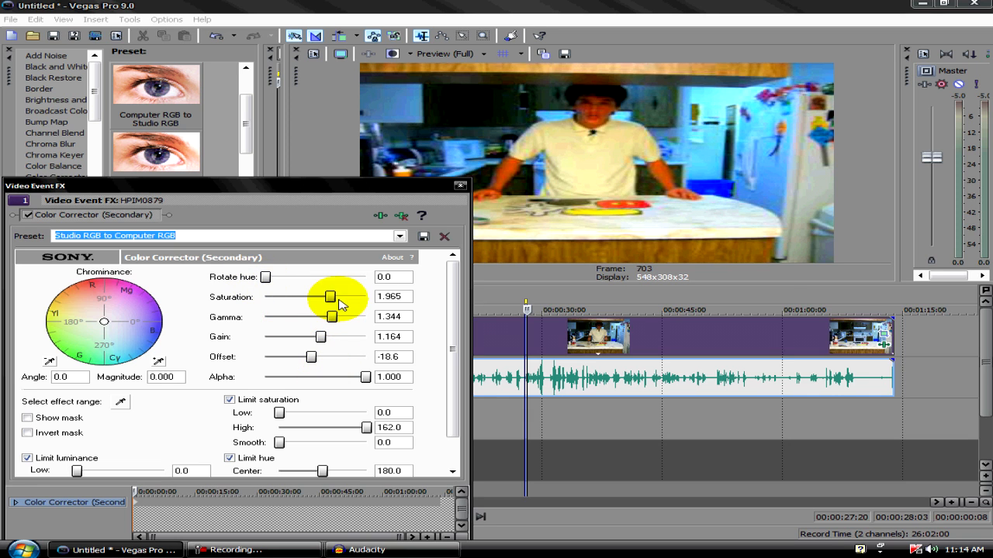
left_click_drag(332, 298, 316, 361)
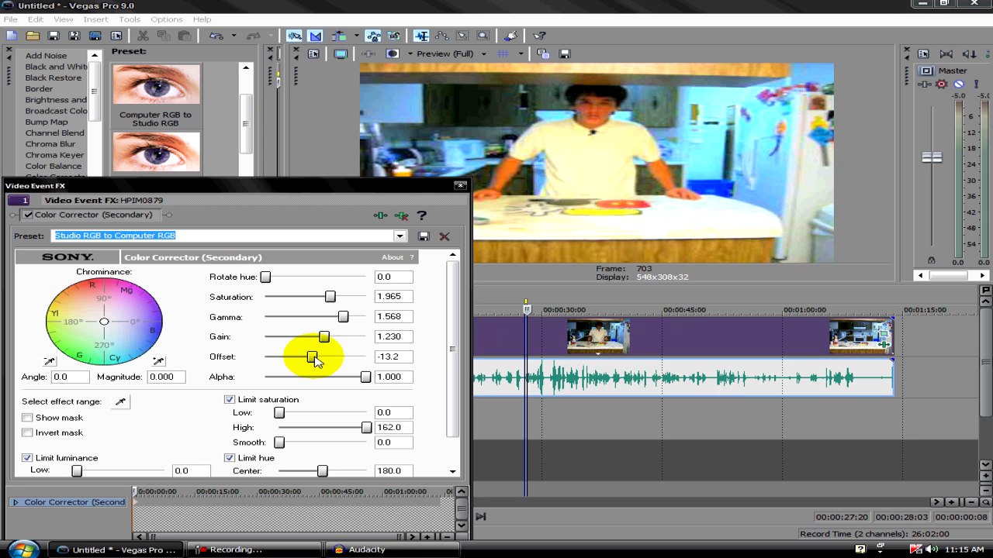
left_click(461, 188)
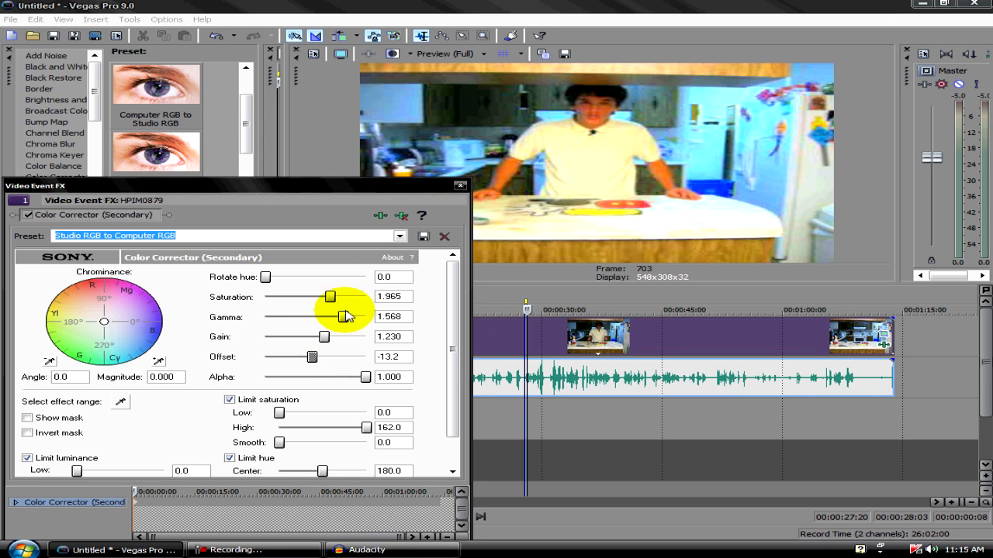
left_click_drag(336, 303, 341, 323)
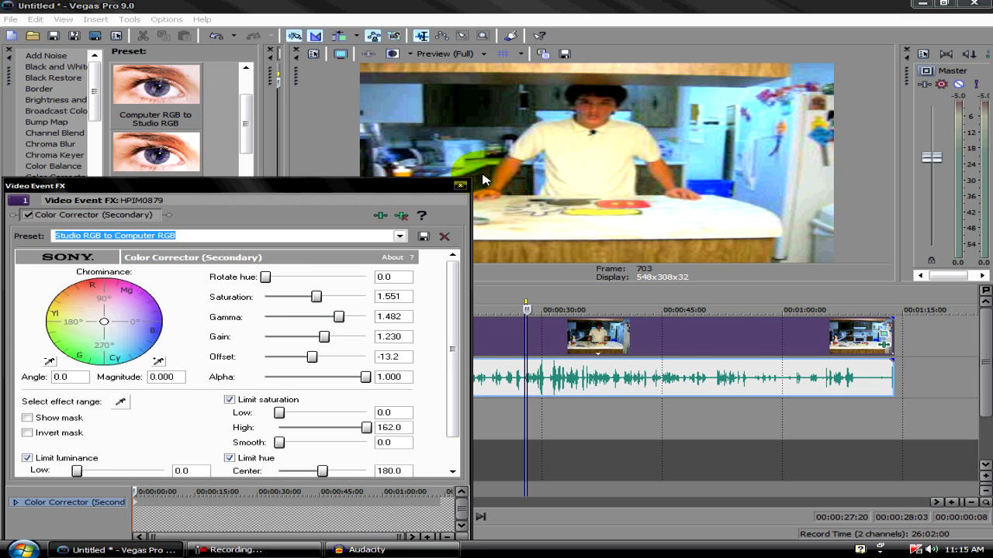
left_click(460, 186)
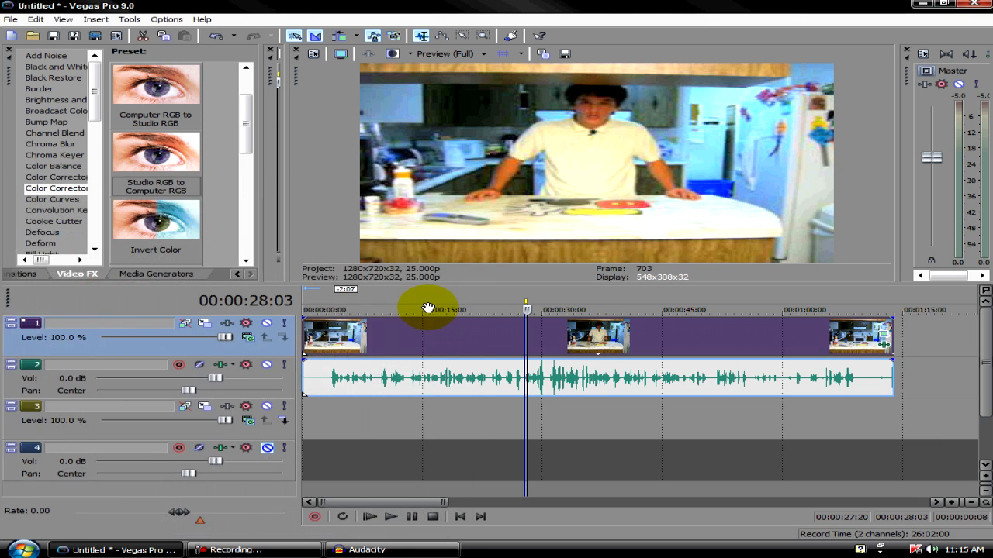
- Bypass Color Corrector (Secondary) on the event at about 00:00:07:22 to compare the picture without the correction
left_click(308, 304)
left_click(366, 295)
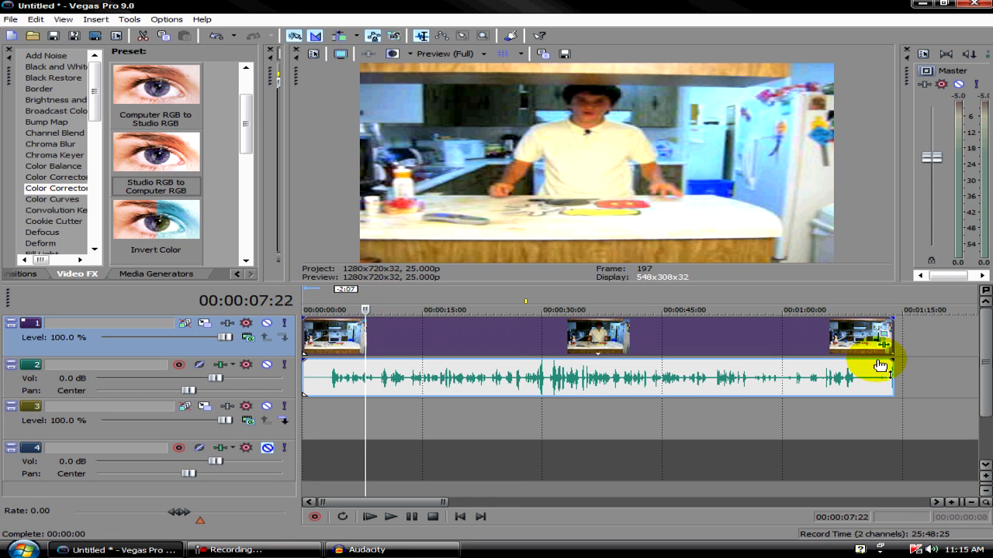
left_click(883, 335)
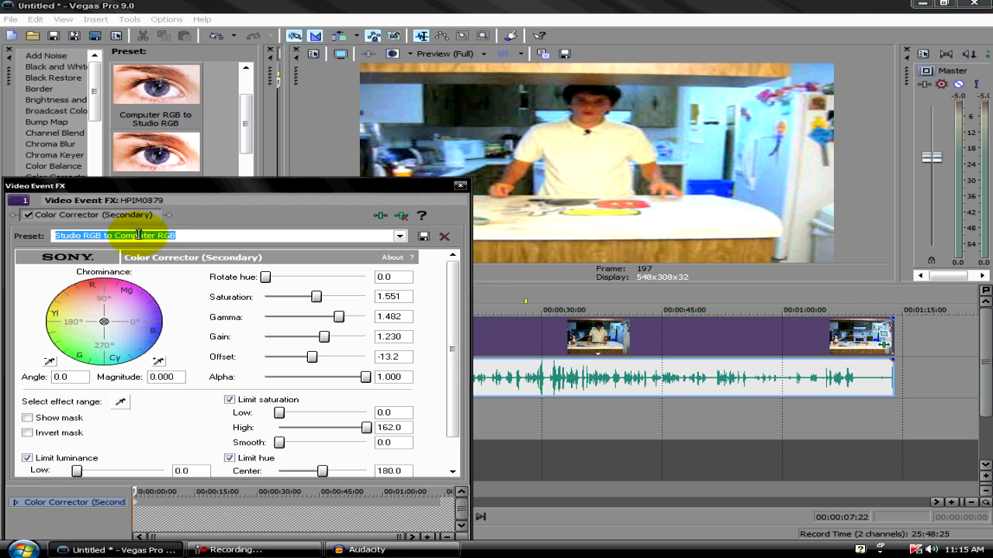
left_click(28, 216)
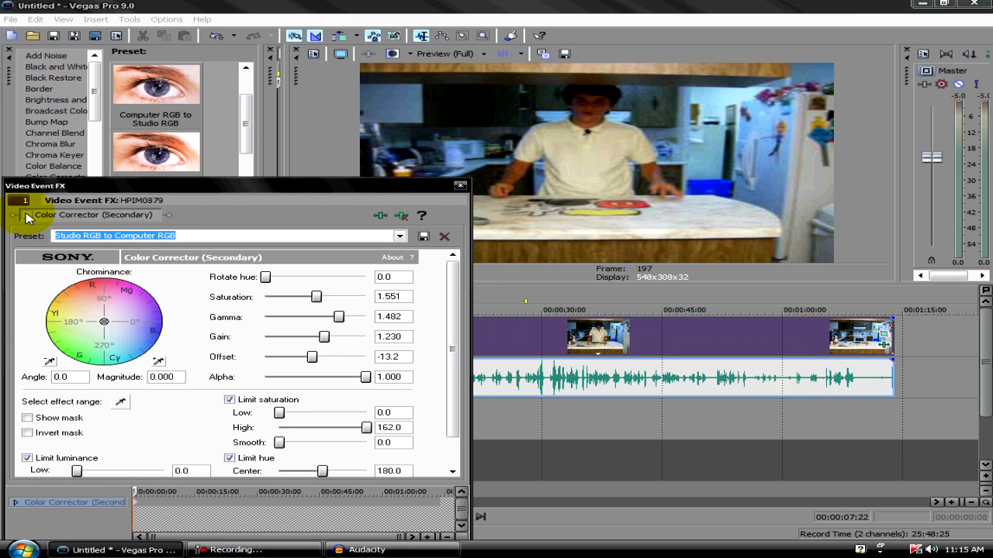
- Re-enable Color Corrector (Secondary) on the video event and close its effect settings
left_click(27, 216)
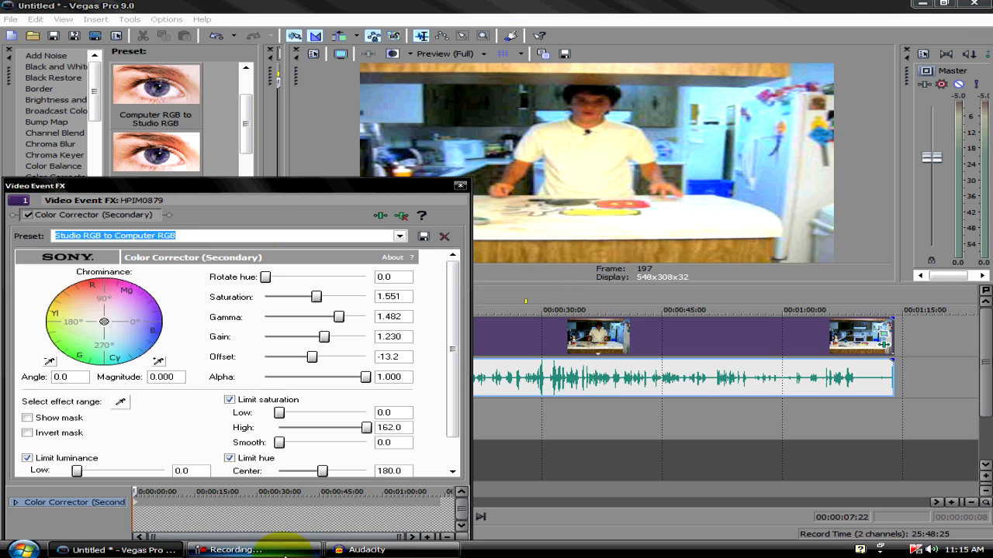
left_click(390, 378)
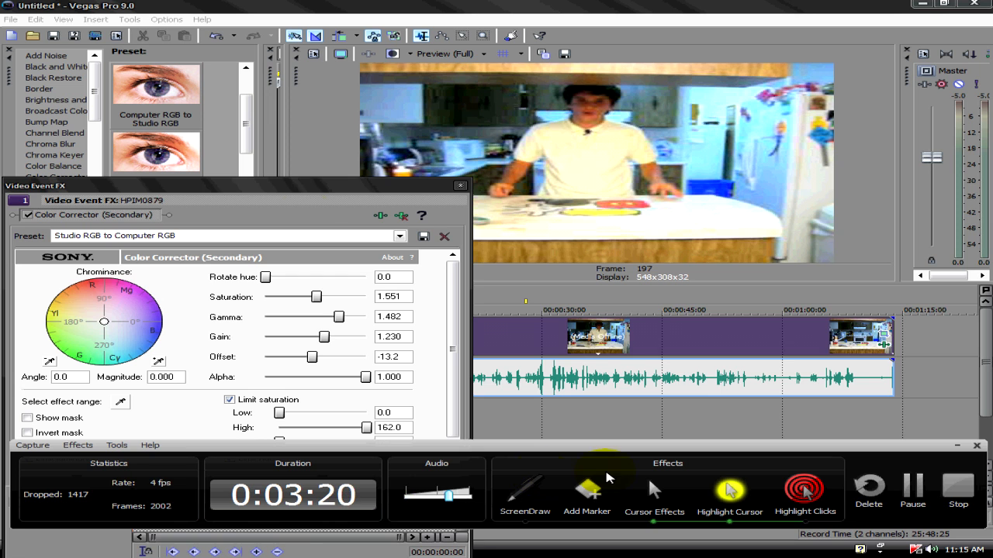
left_click(958, 447)
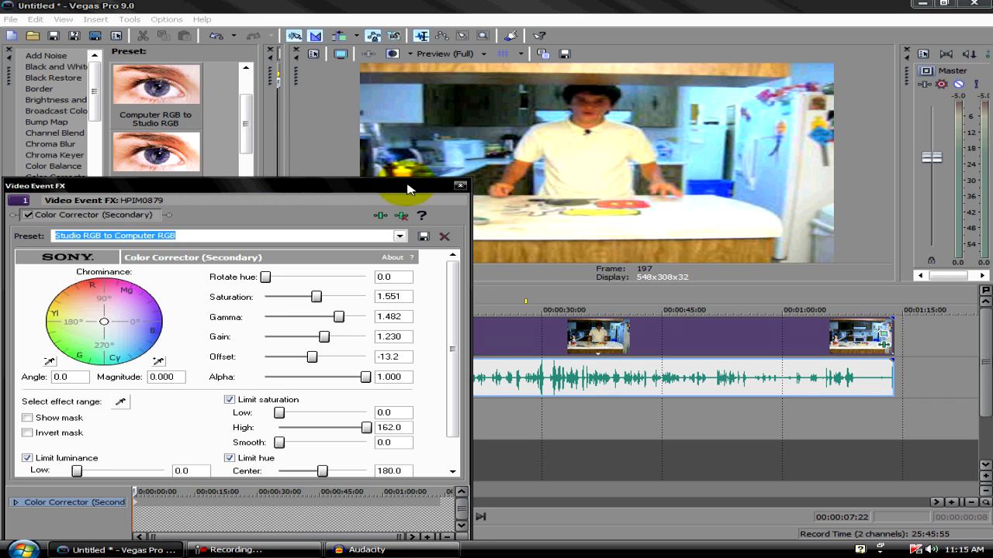
left_click(460, 187)
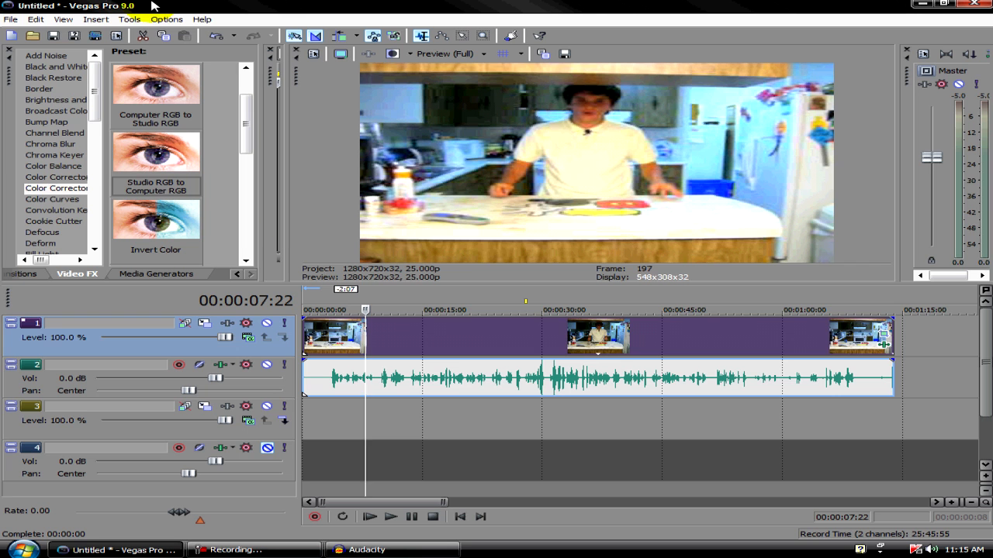
- Start rendering the project to a new file and choose Sony AVC (*.mp4;*.m2ts;*.avc) as the output type
left_click(11, 19)
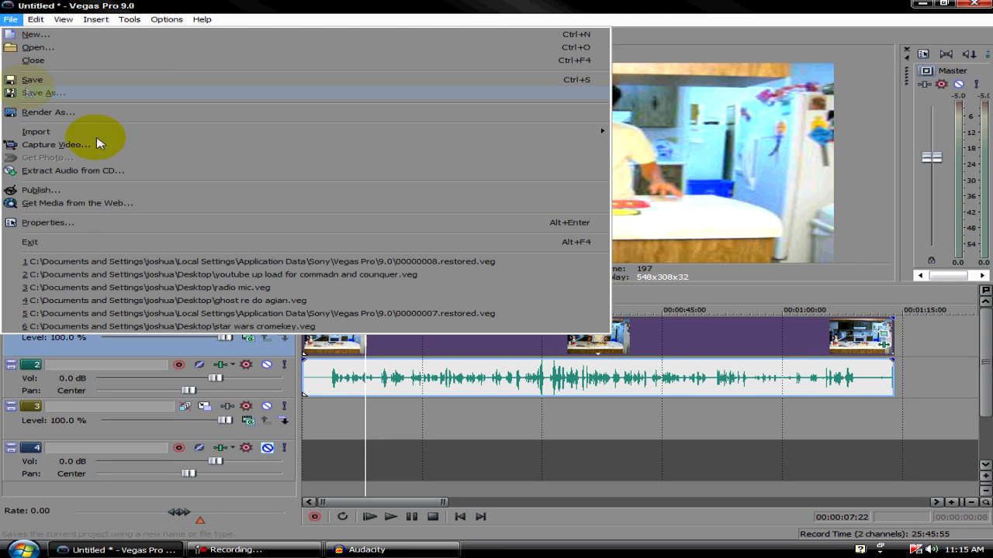
left_click(130, 113)
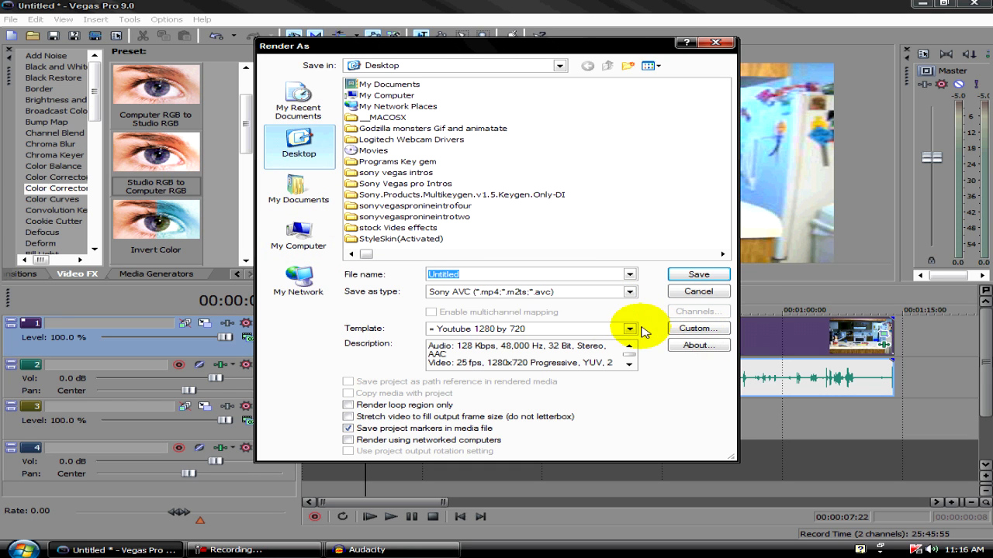
left_click(632, 292)
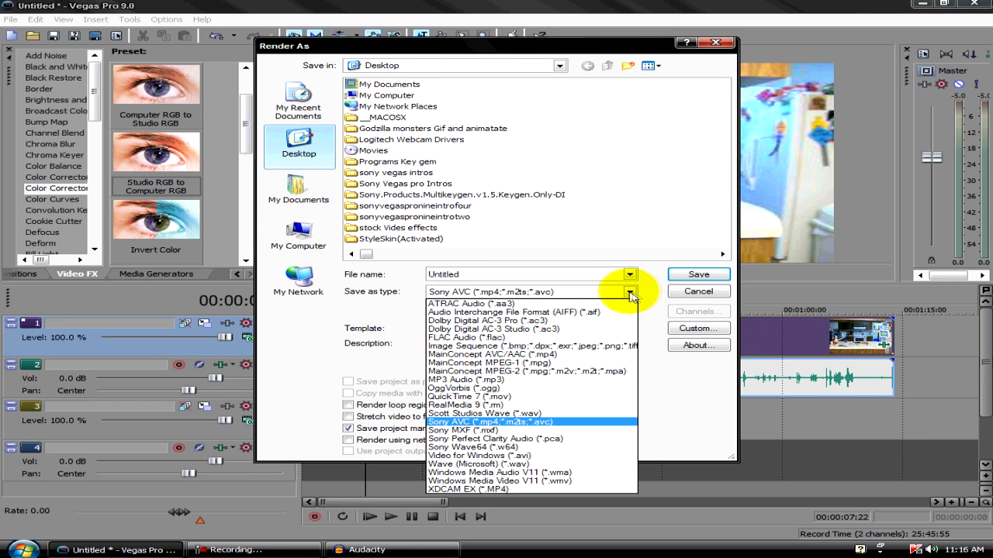
left_click(560, 424)
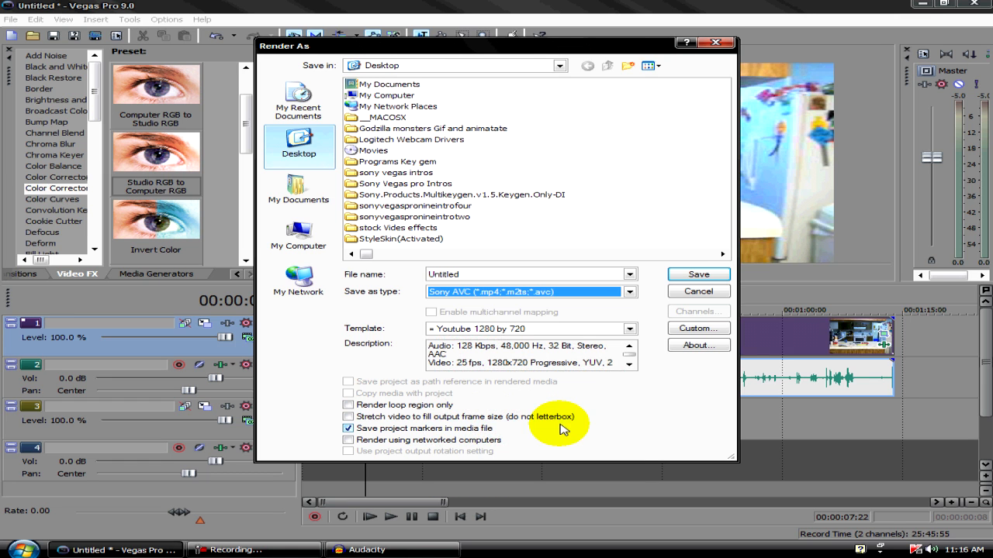
- Browse the available Sony AVC render templates and open the custom settings of the Youtube 1280 by 720 template
left_click(630, 329)
left_click(631, 329)
left_click(630, 329)
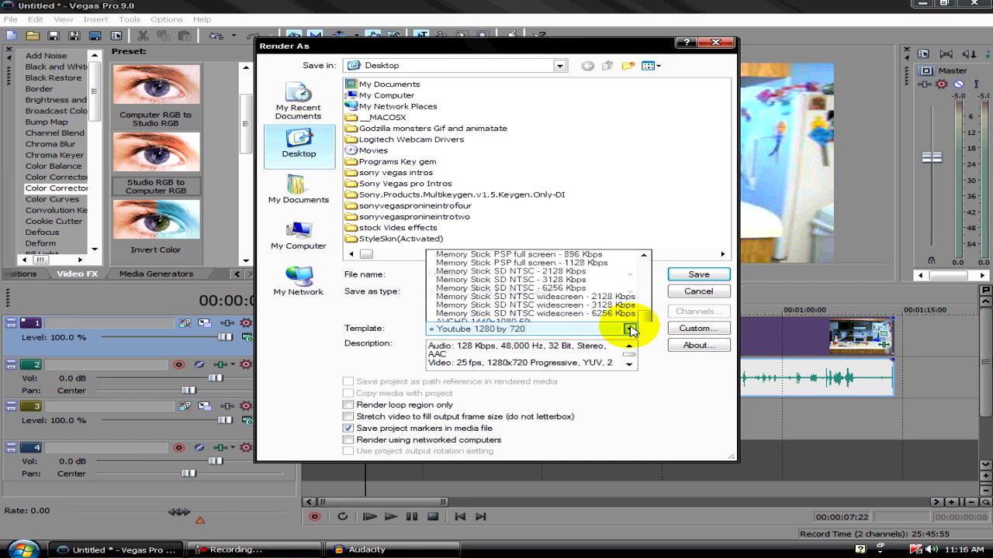
left_click(631, 328)
left_click(699, 329)
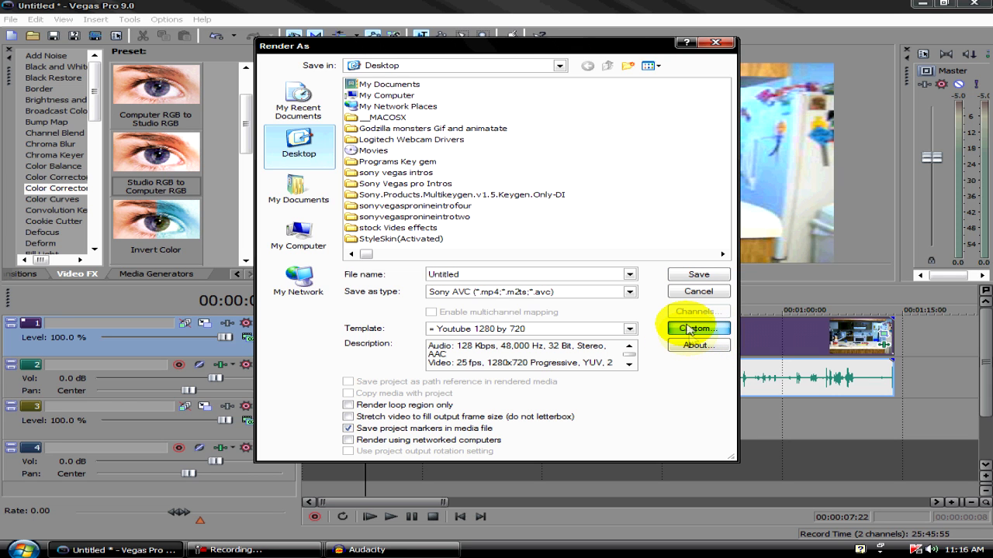
left_click(693, 328)
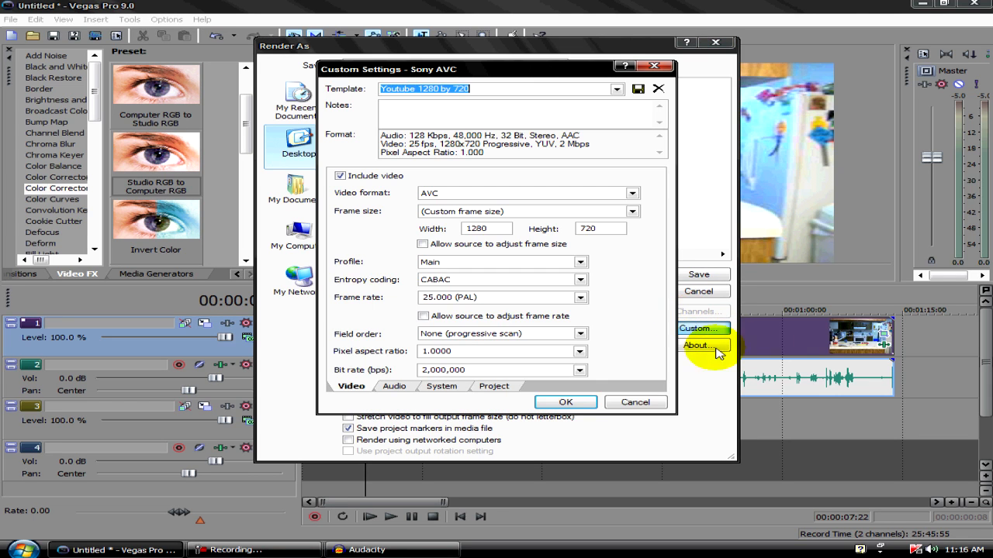
left_click(617, 90)
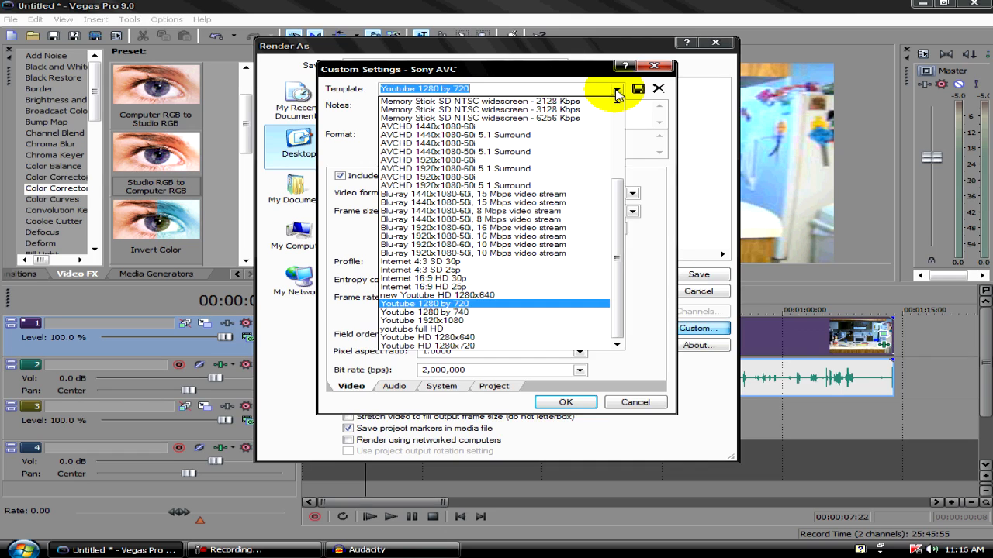
left_click(617, 90)
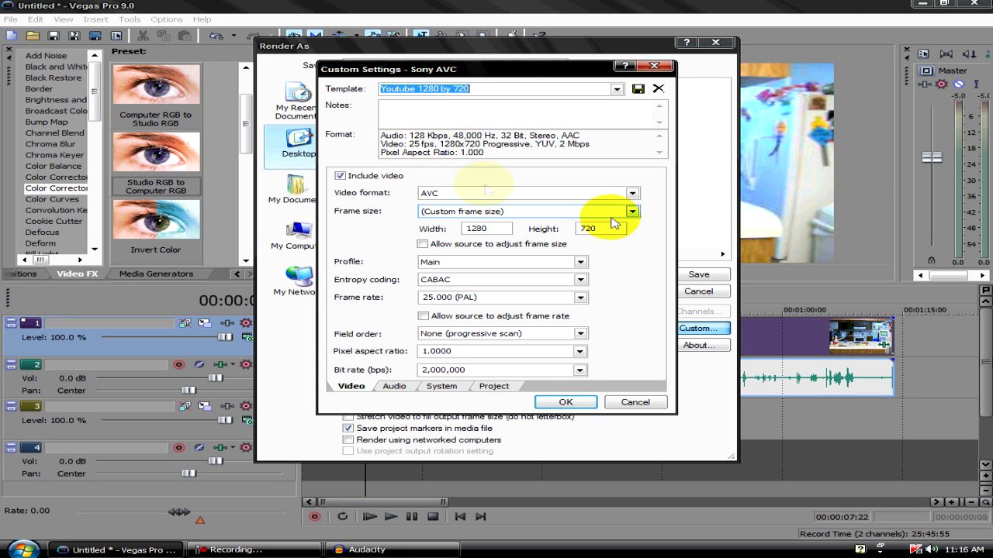
- Try the high definition frame sizes 1920x1080 and 1280x720, and return the render template to a custom frame size of 1280x720
left_click(633, 211)
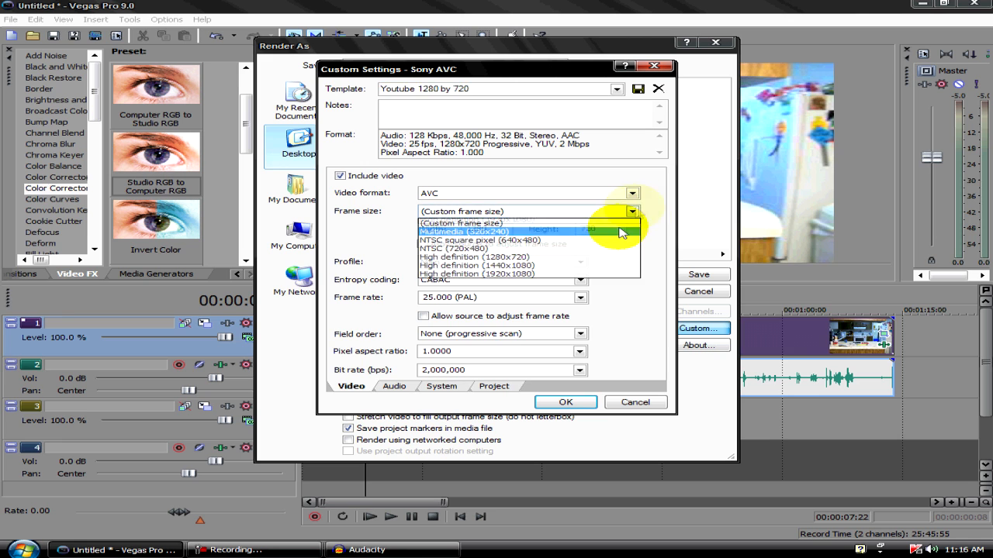
left_click(603, 274)
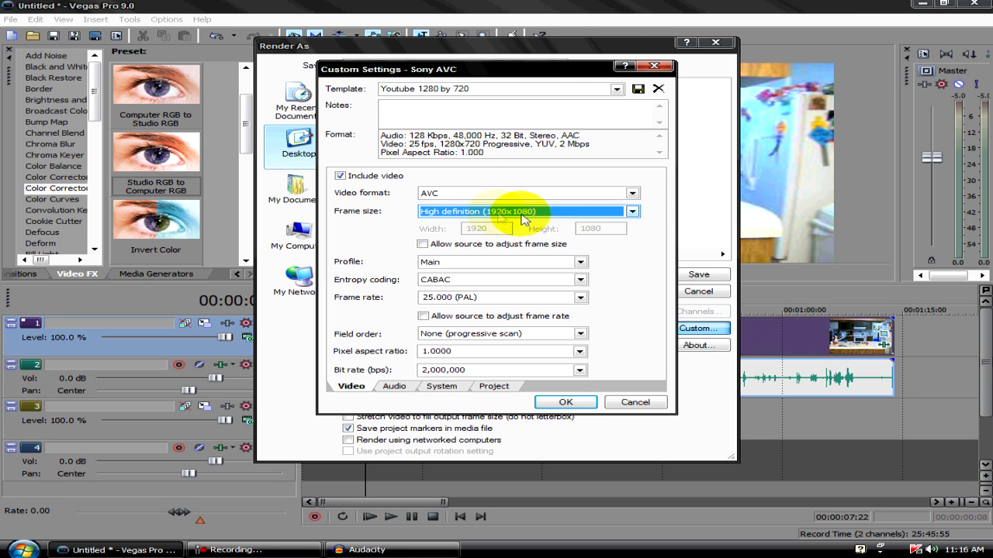
left_click(633, 211)
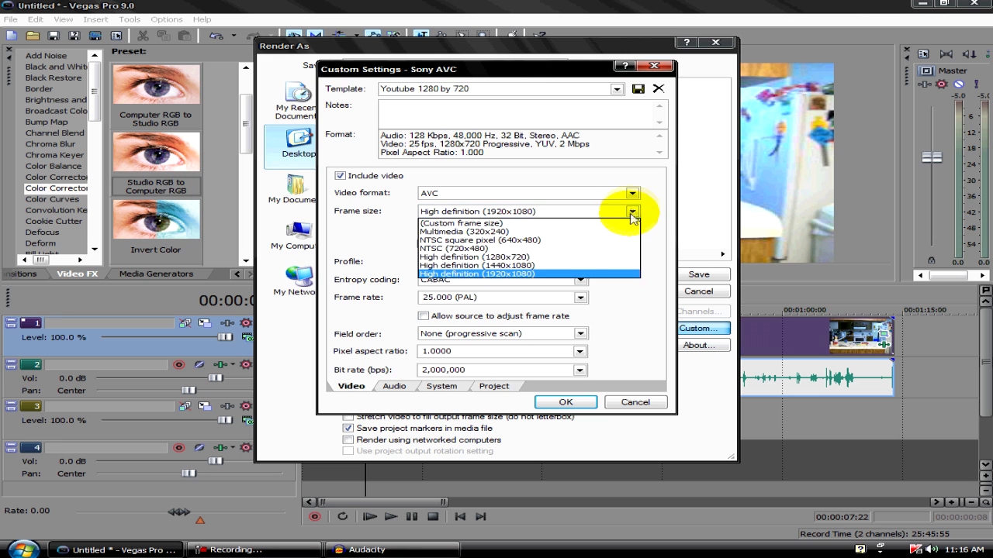
left_click(608, 258)
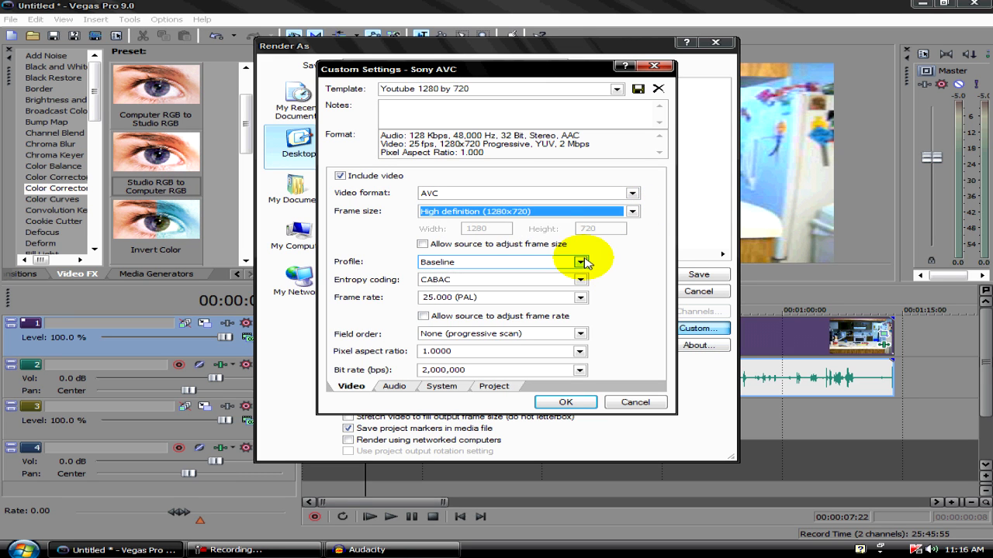
left_click(633, 212)
left_click(612, 221)
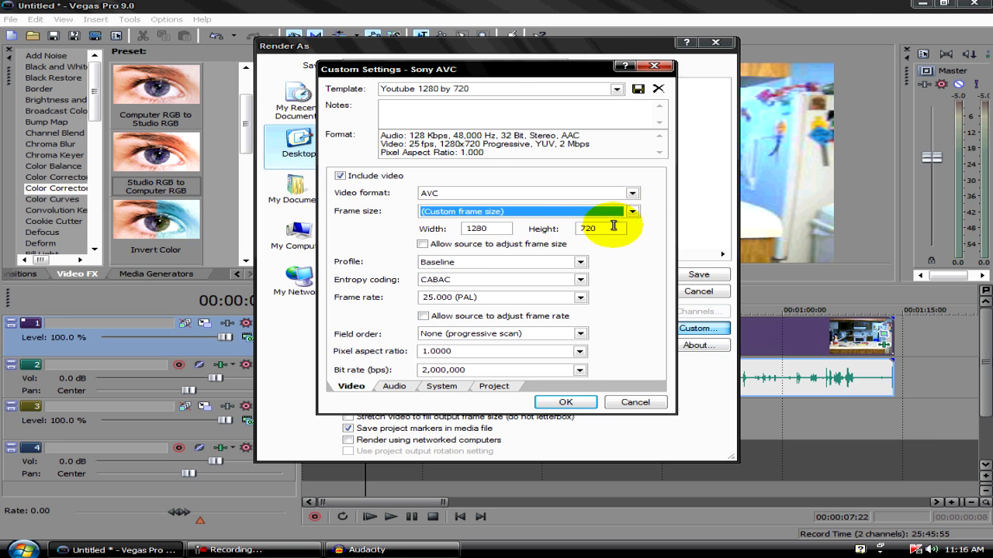
- Keep CABAC as the entropy coding and review the template's audio encoding settings
left_click(481, 280)
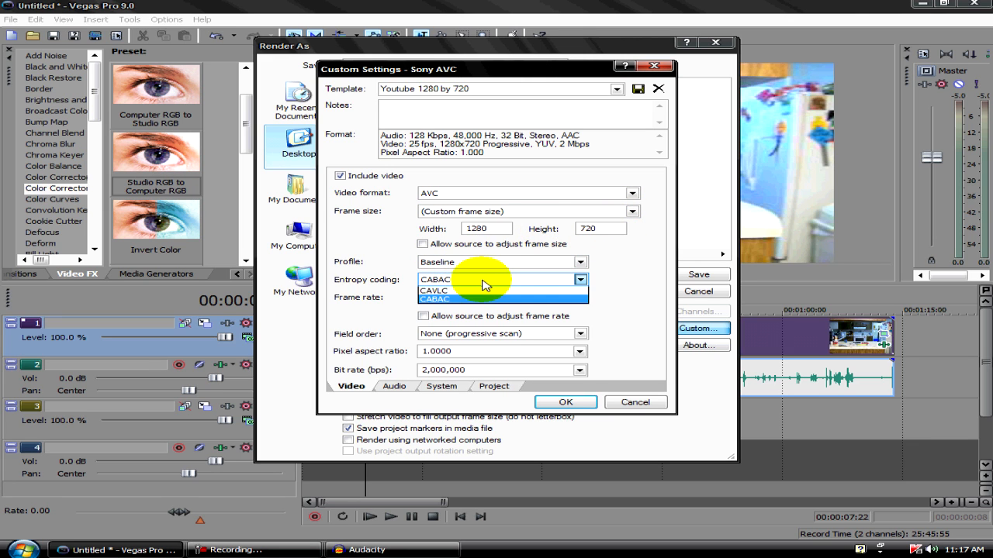
left_click(446, 290)
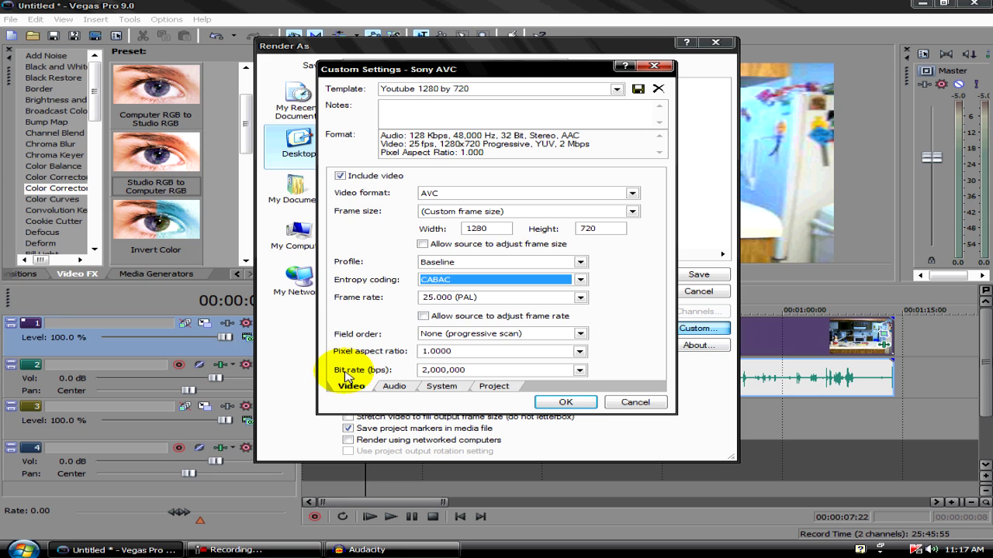
left_click(400, 387)
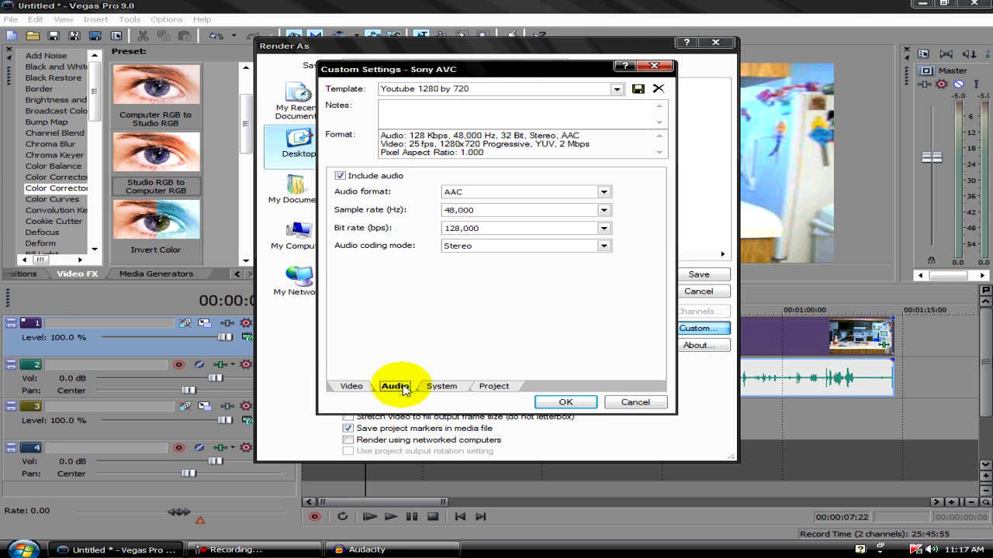
- Try MPEG-2 transport stream (.m2ts) as the output file format and switch back to MP4 file format (.mp4)
left_click(442, 386)
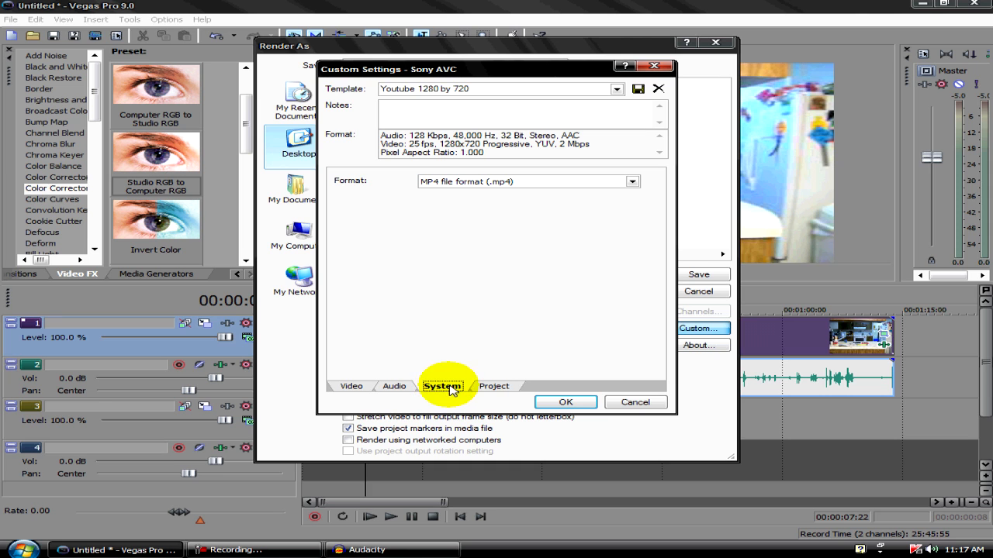
left_click(635, 182)
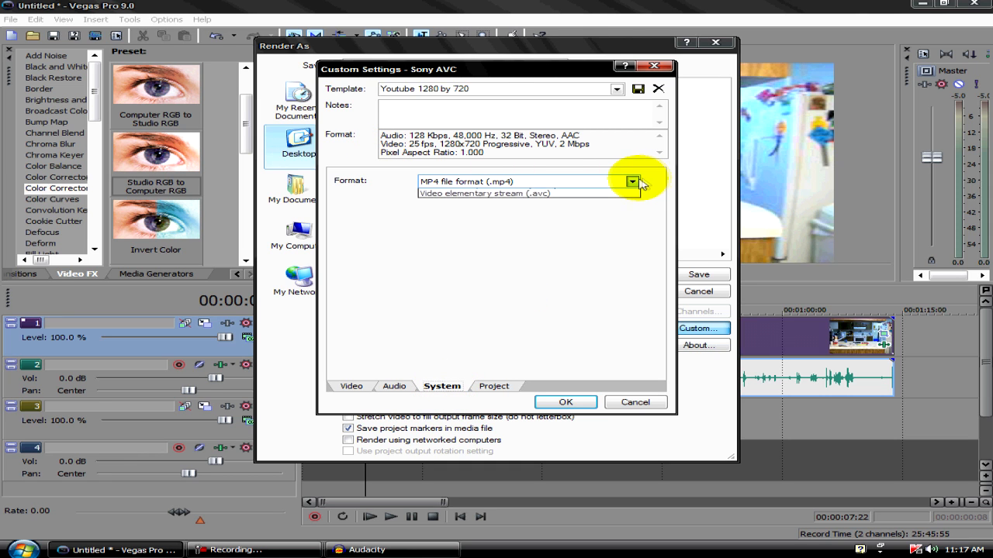
left_click(596, 202)
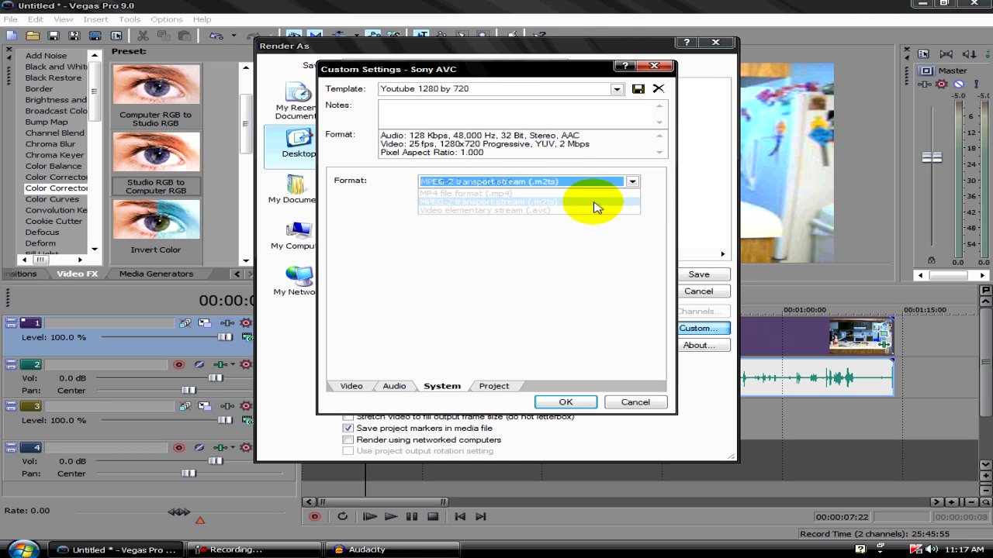
left_click(633, 181)
left_click(591, 193)
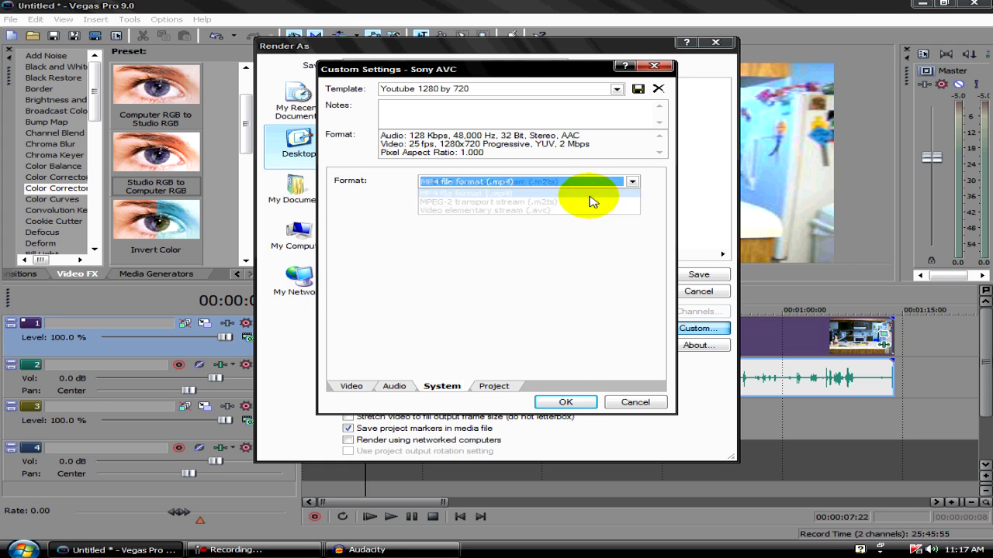
- Set the video rendering quality to Best and accept the custom Sony AVC settings
left_click(511, 386)
left_click(649, 182)
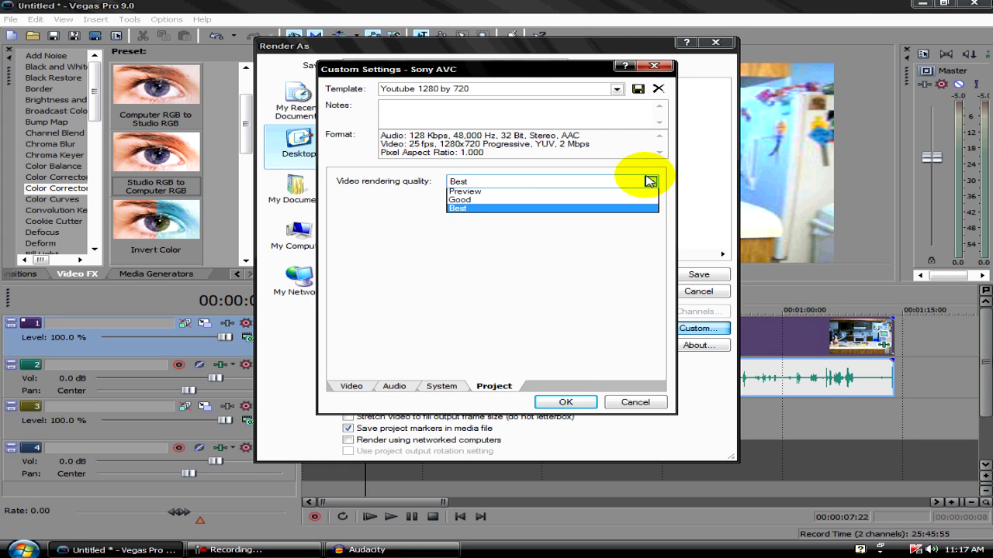
left_click(632, 194)
left_click(651, 181)
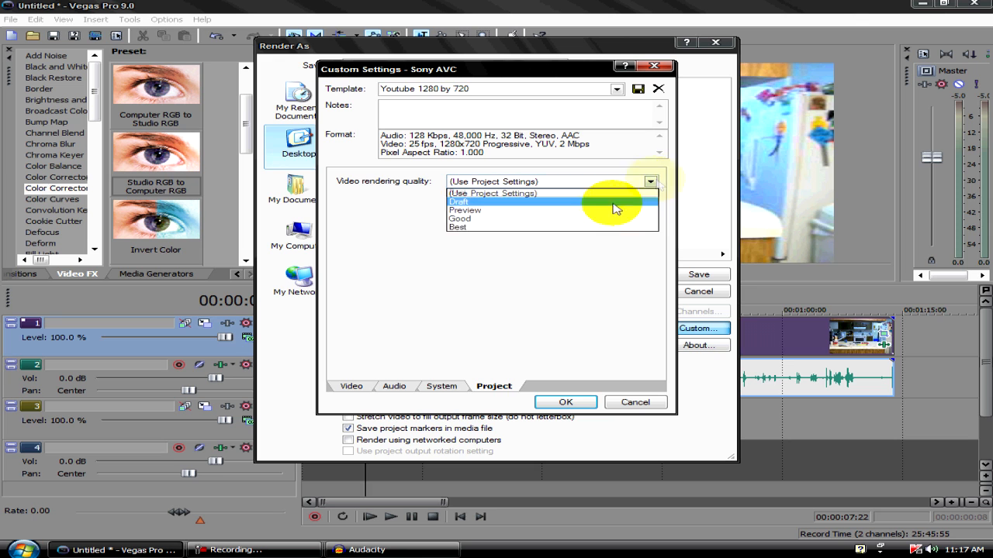
left_click(593, 228)
left_click(353, 386)
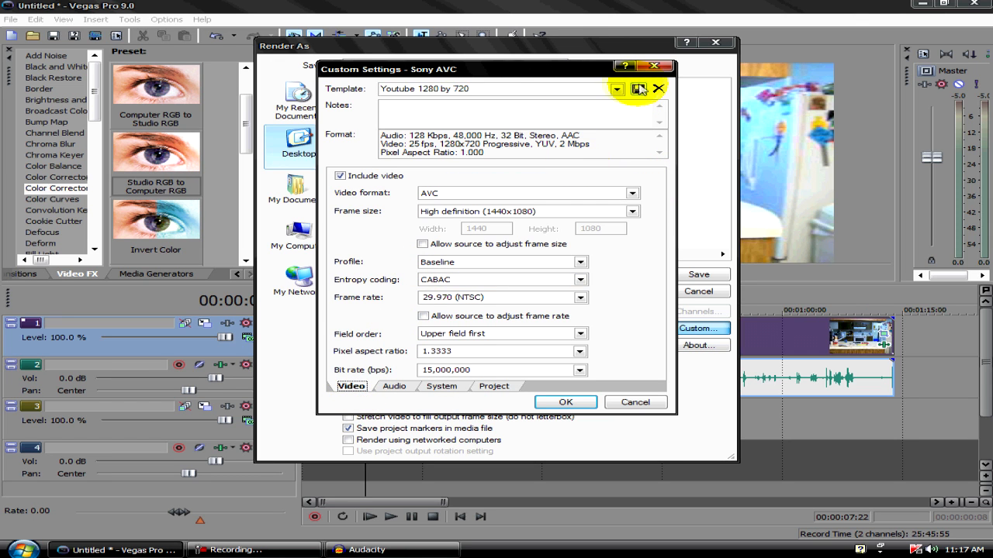
left_click(577, 404)
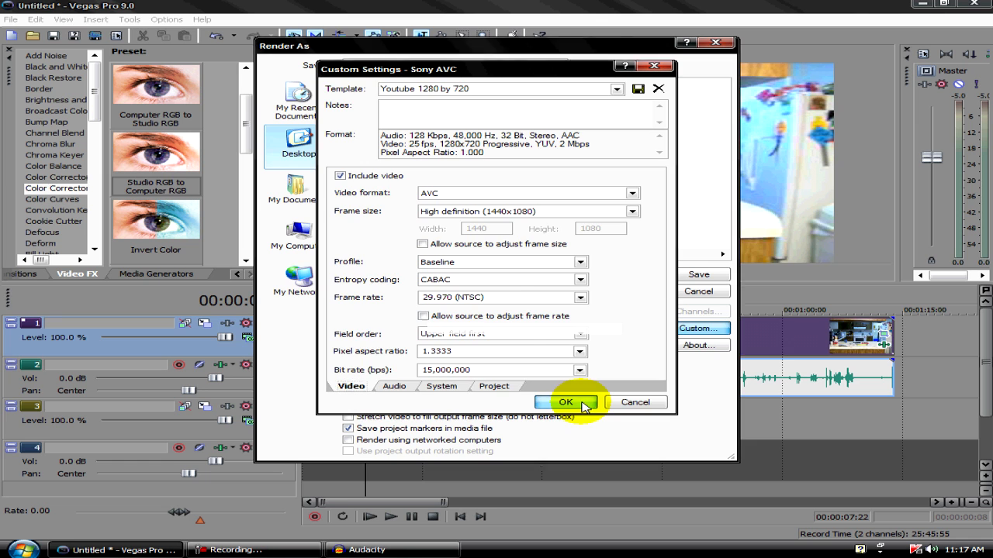
- Reselect the Youtube 1280 by 720 template and leave the render setup without rendering the project
left_click(629, 329)
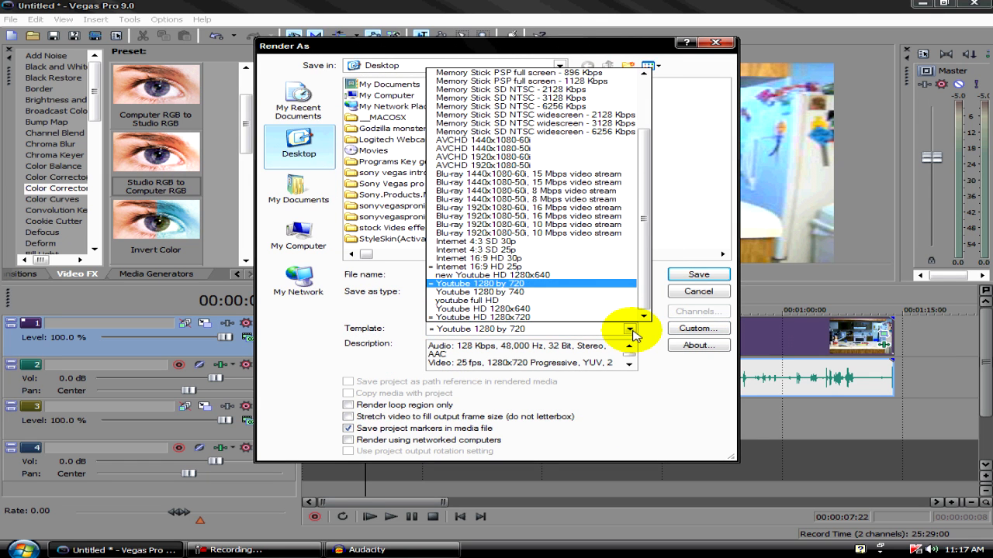
left_click(514, 285)
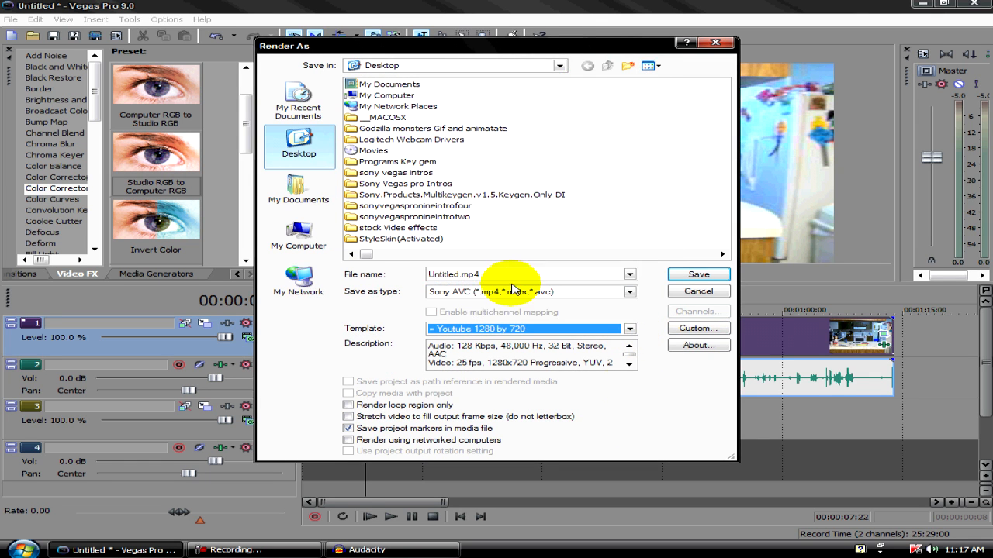
left_click(348, 428)
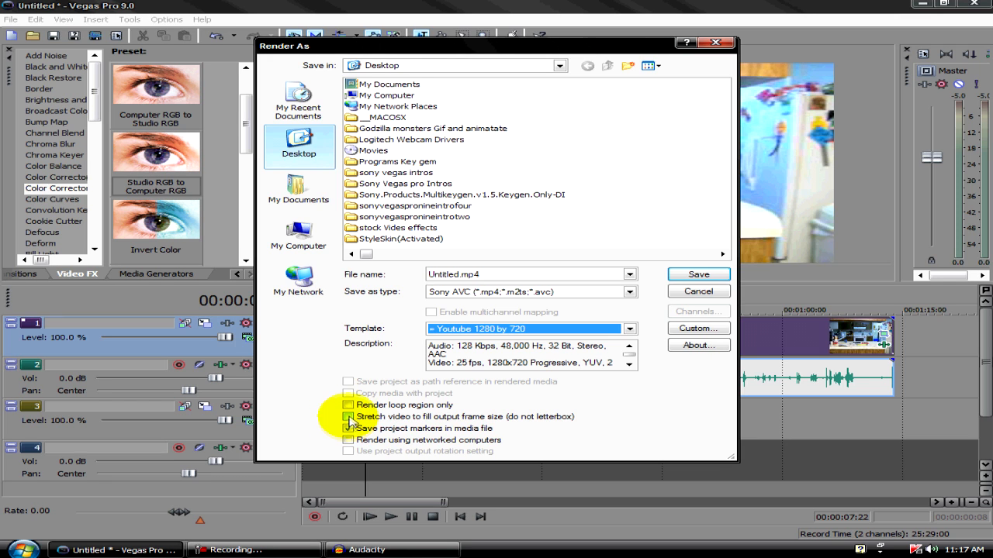
left_click(348, 416)
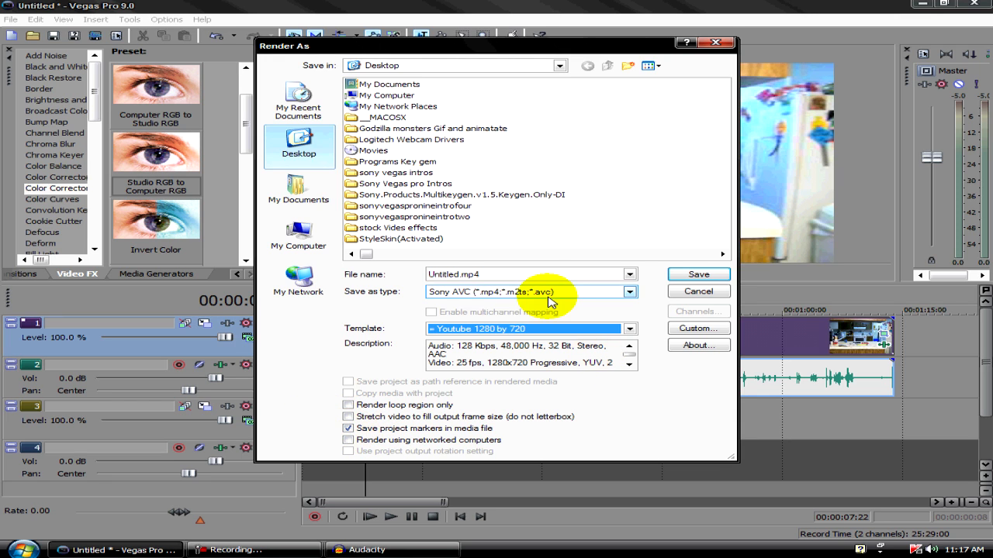
double_click(474, 274)
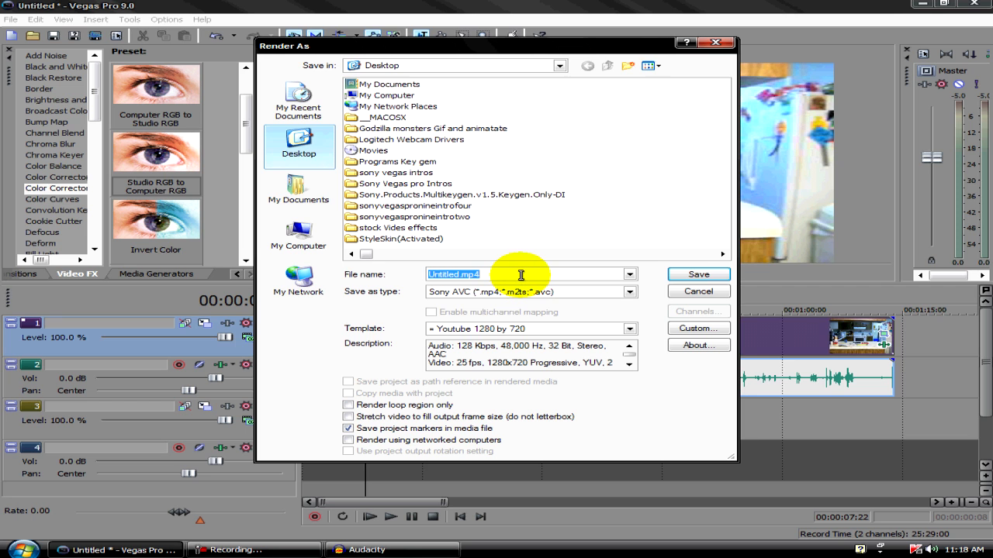
left_click(698, 292)
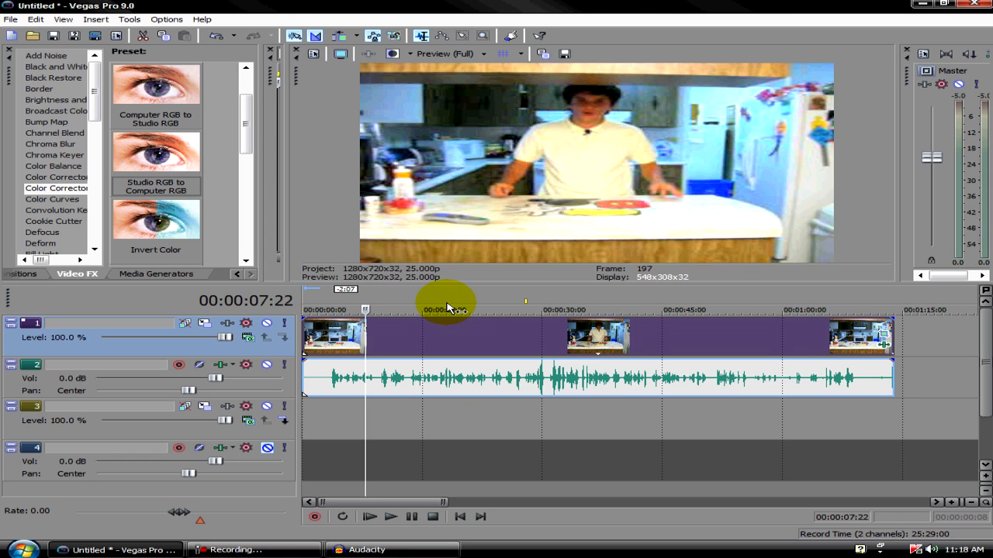
left_click(303, 549)
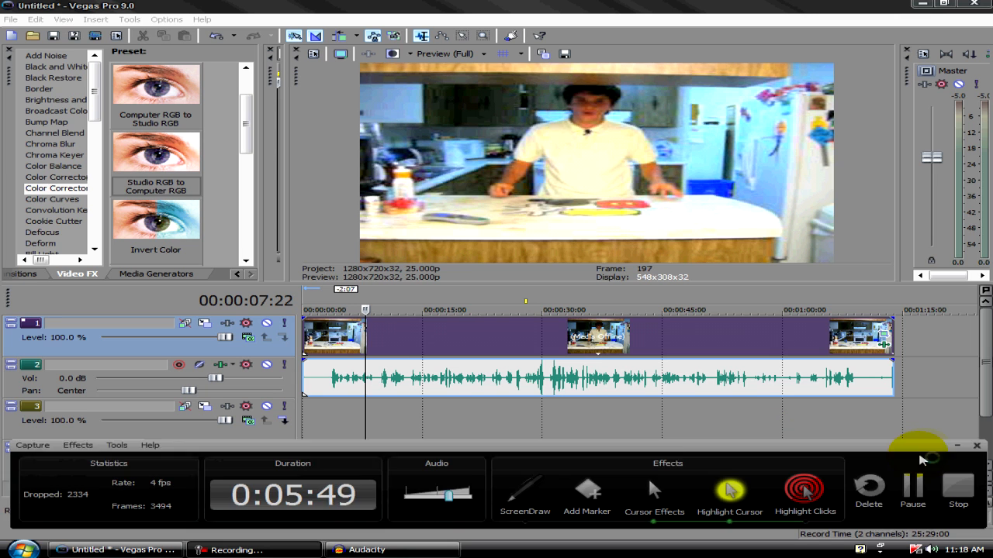
left_click(970, 499)
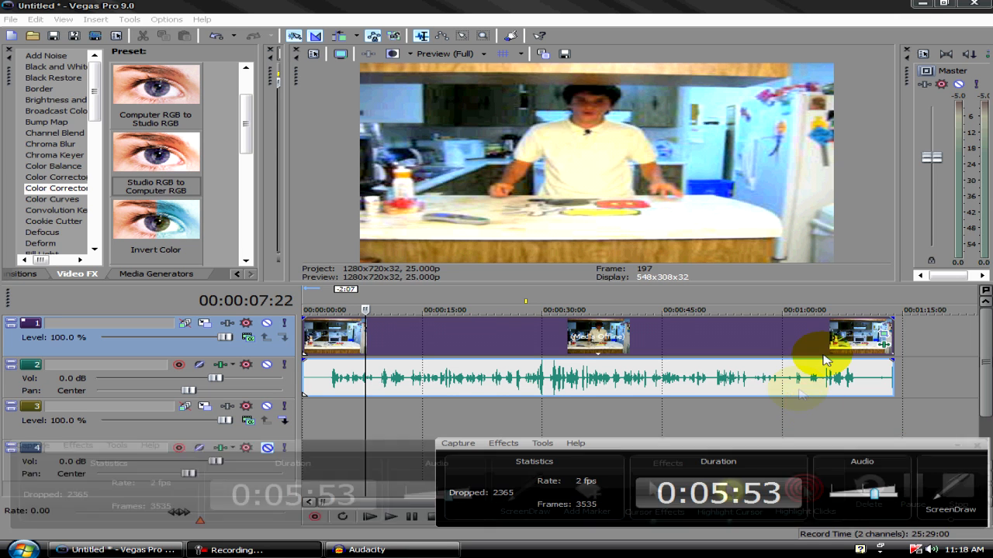